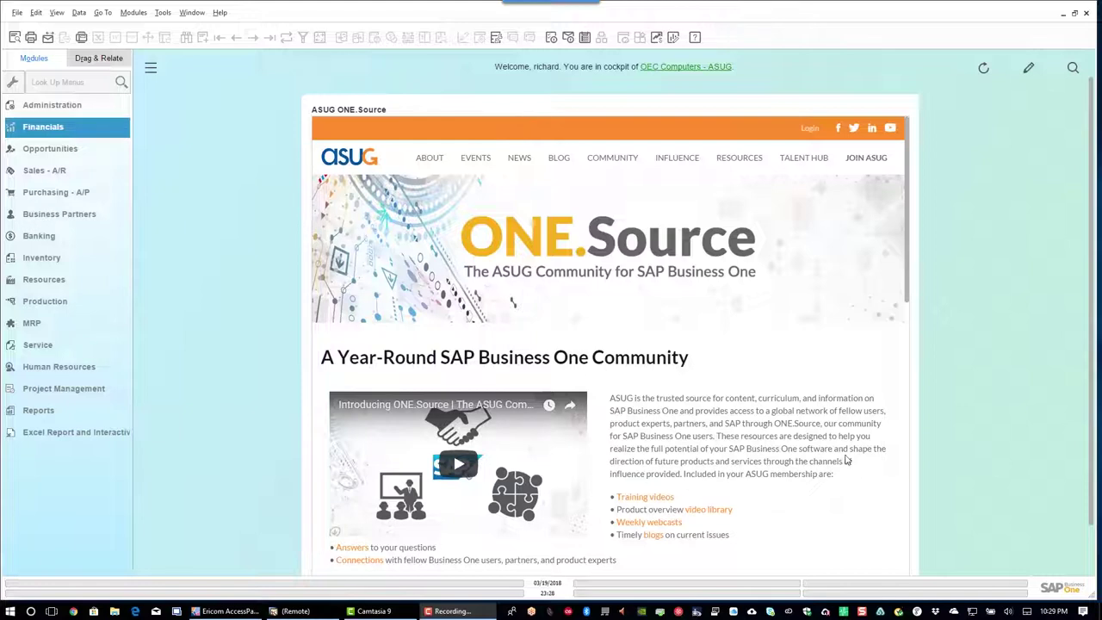
# Review the Canada, Foreign and Domestic sales revenue accounts under Revenues in the Chart of Accounts and close it
pyautogui.click(60, 131)
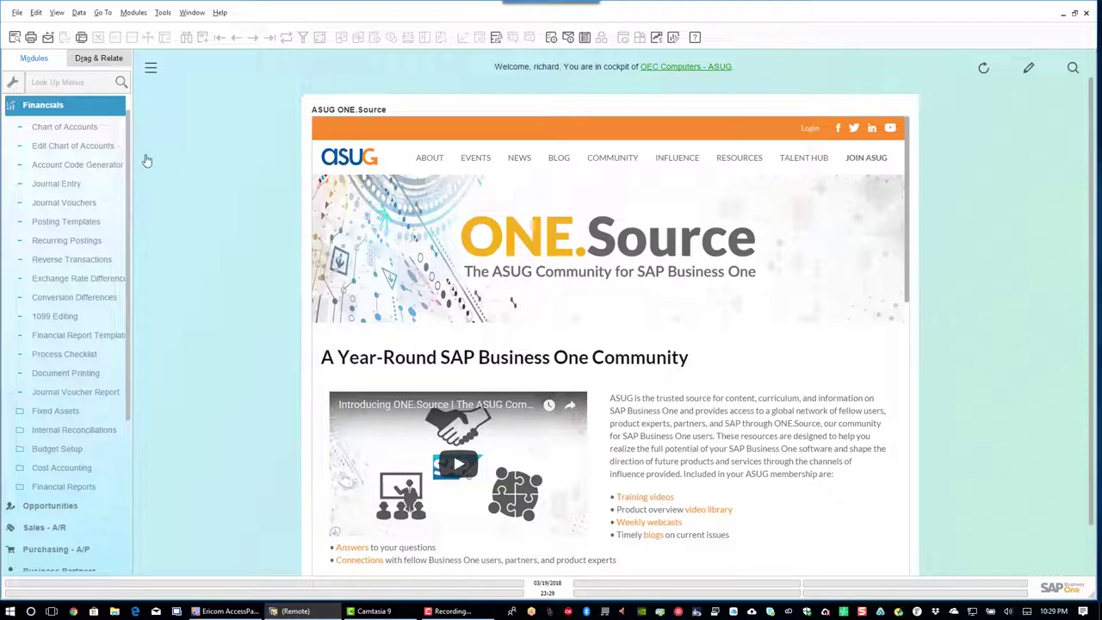
pyautogui.click(68, 131)
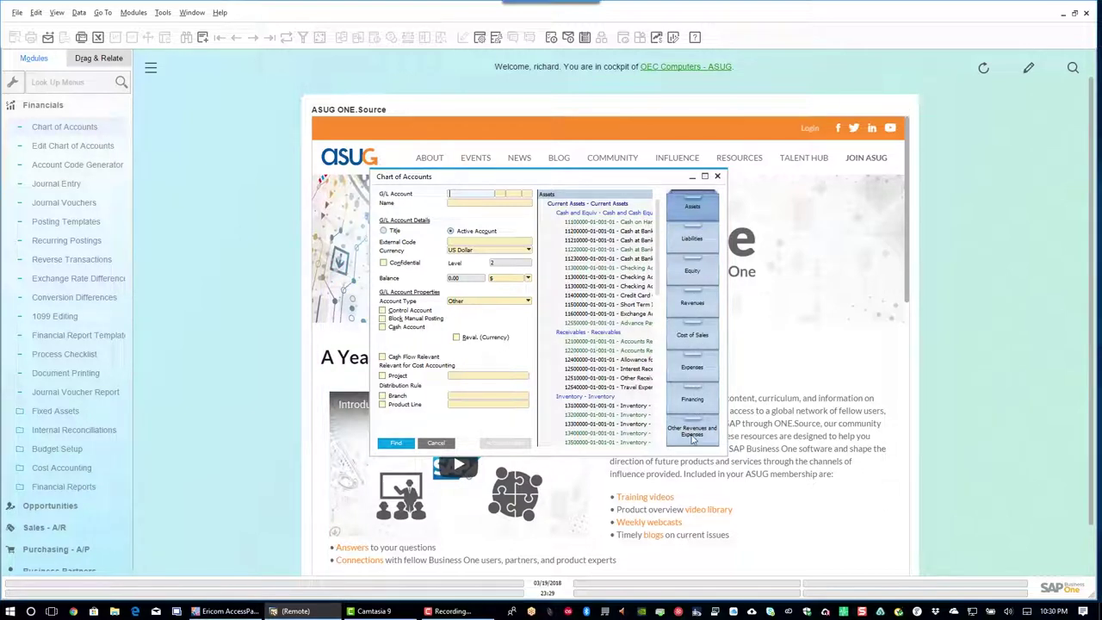
pyautogui.click(687, 307)
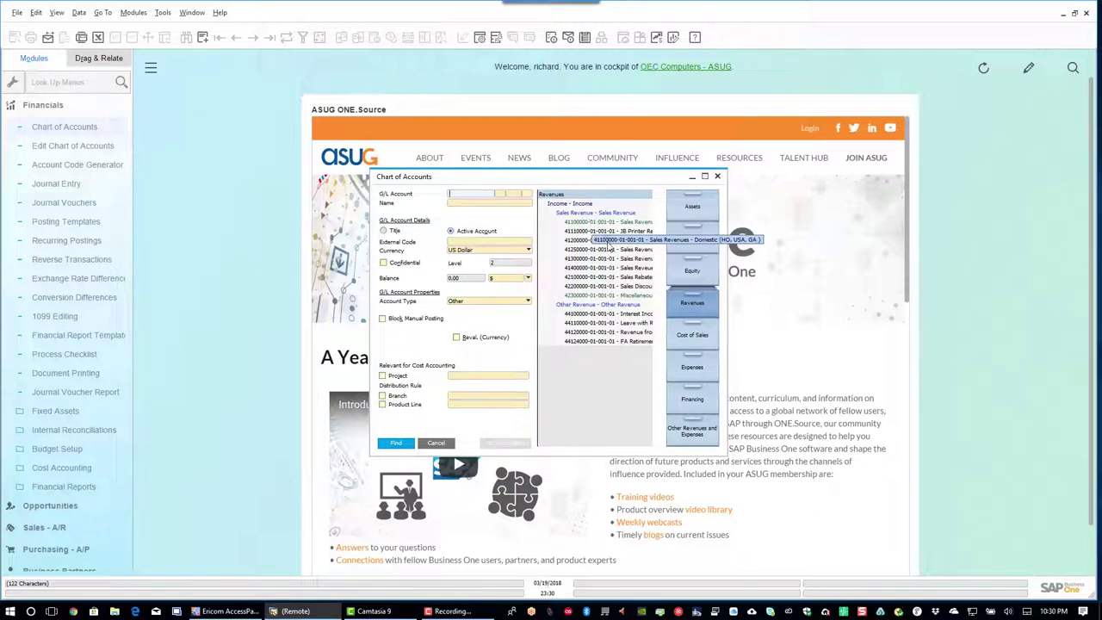
pyautogui.click(589, 250)
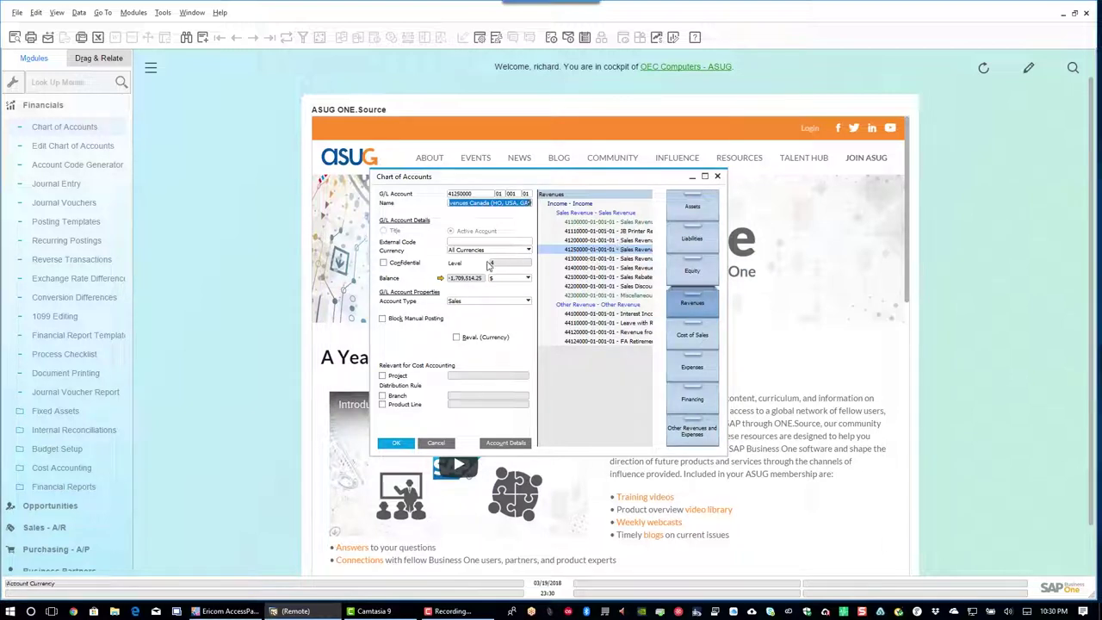
pyautogui.click(587, 240)
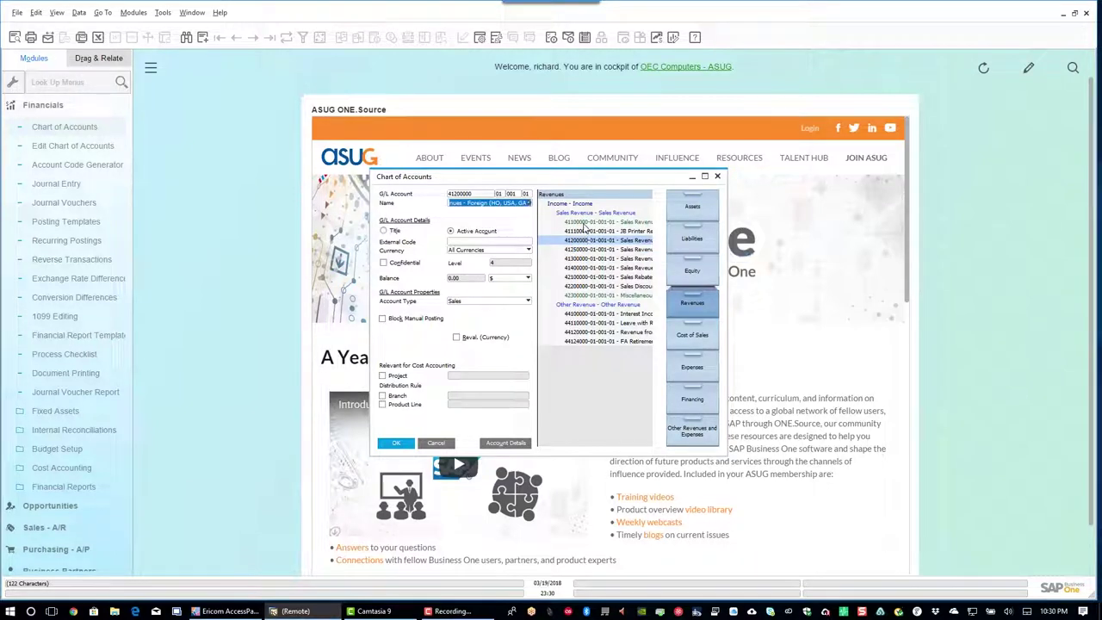
pyautogui.click(585, 222)
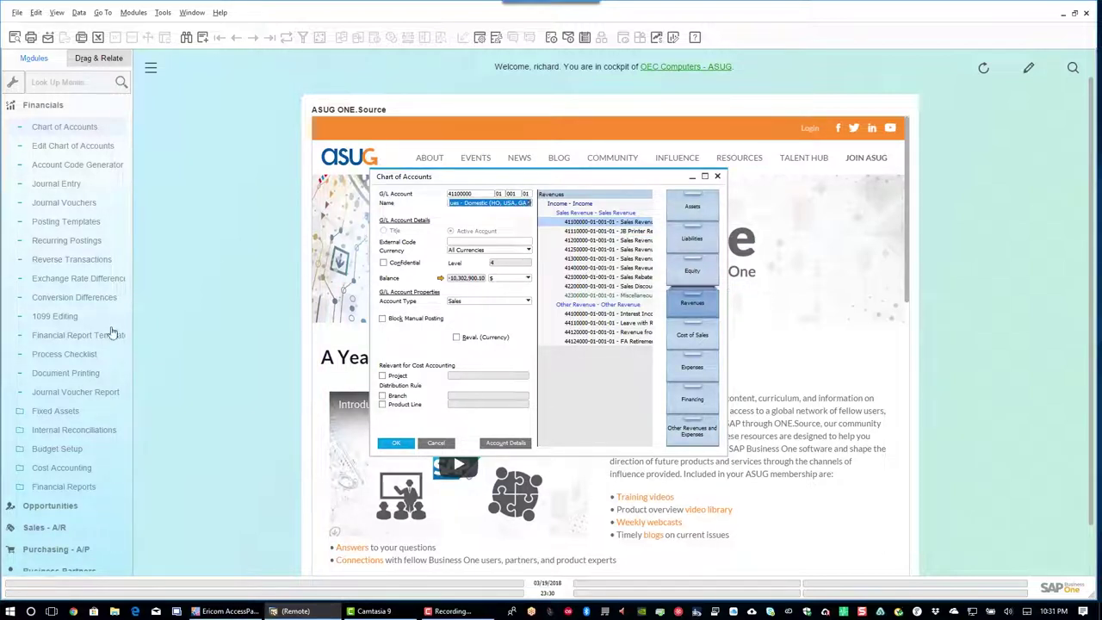
pyautogui.click(90, 373)
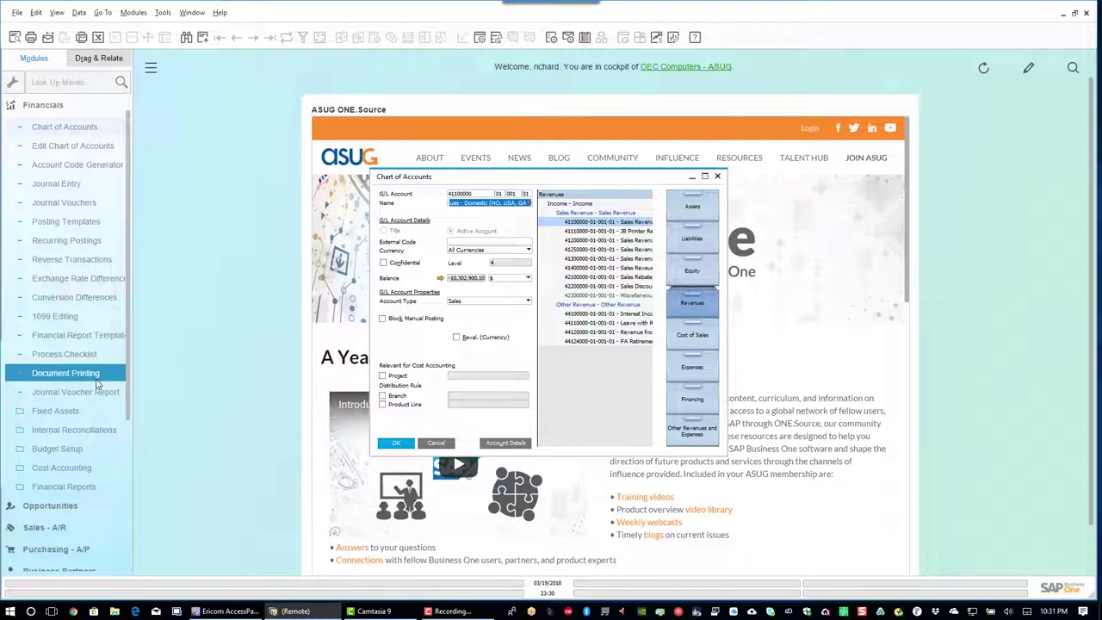
pyautogui.click(398, 325)
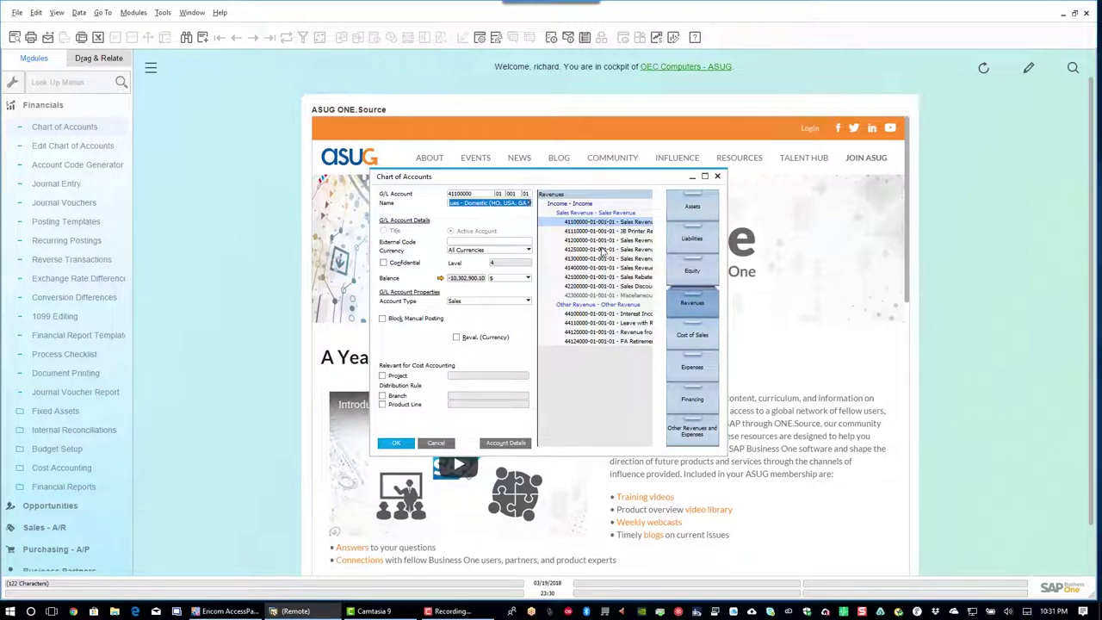
pyautogui.click(720, 178)
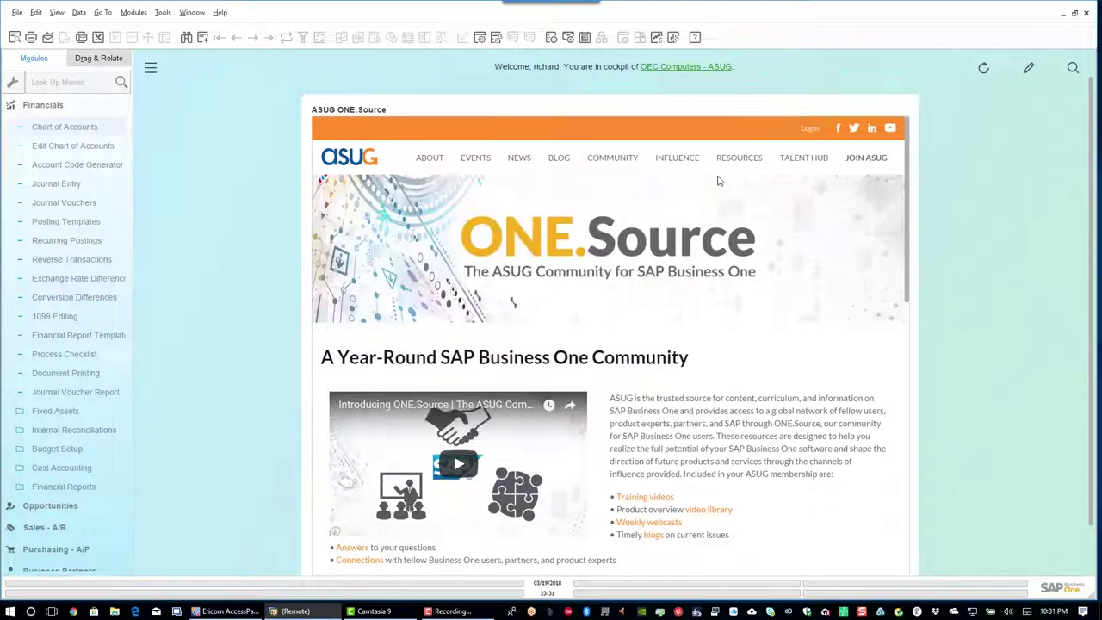
# Edit the Revenues chart of accounts so that Sales Revenues Canada is located directly after JB Printer Revenues, and save the change
pyautogui.click(74, 149)
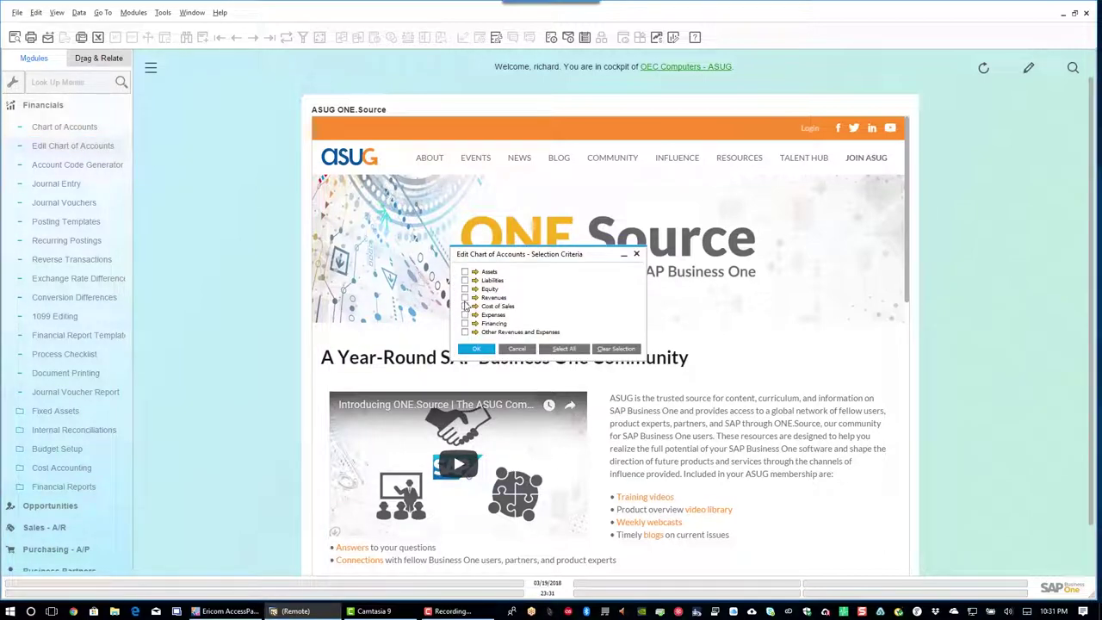
pyautogui.click(465, 297)
pyautogui.click(475, 349)
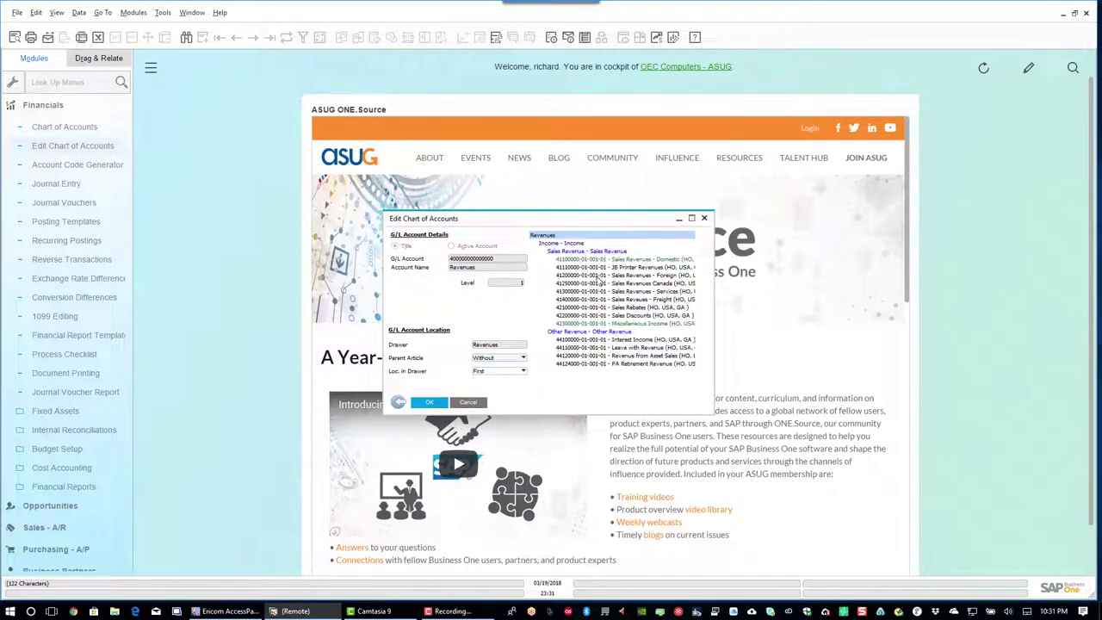
pyautogui.click(596, 285)
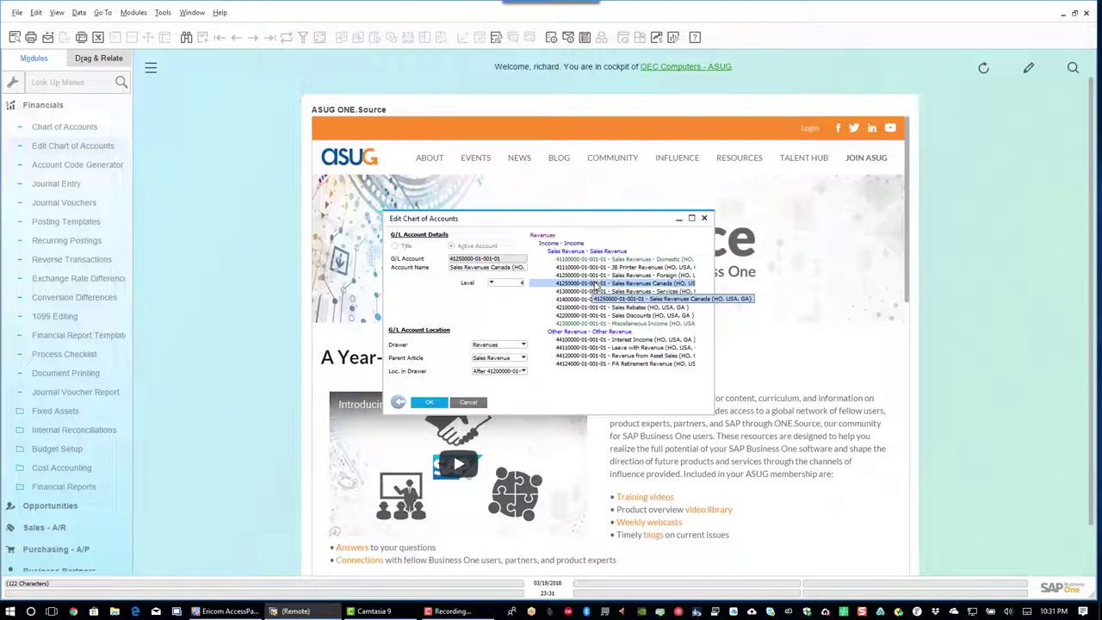
pyautogui.click(523, 371)
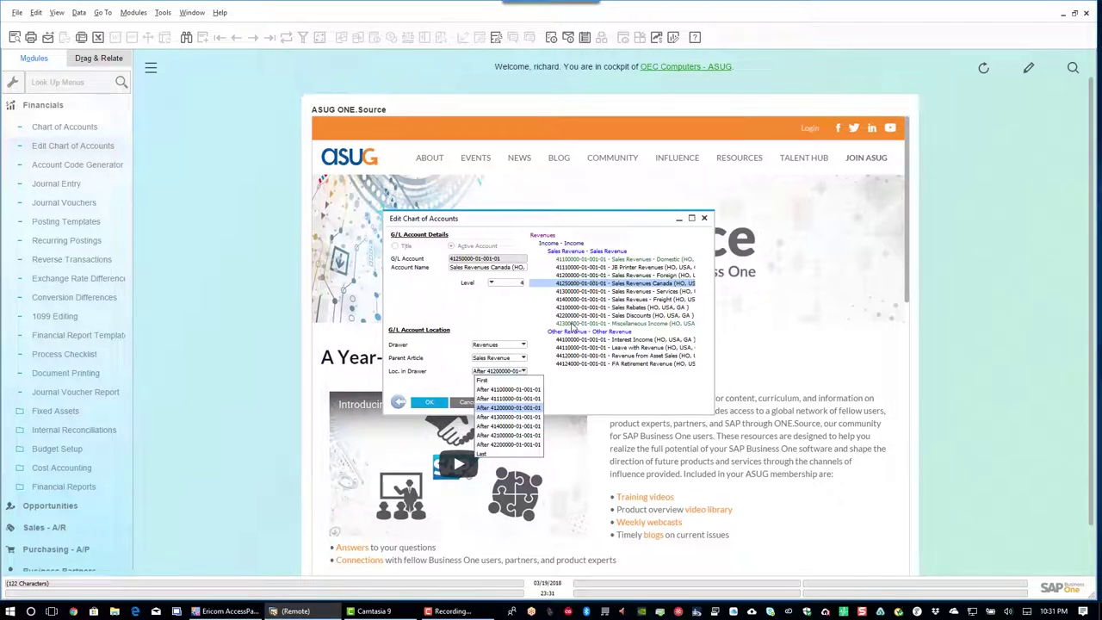
pyautogui.click(506, 399)
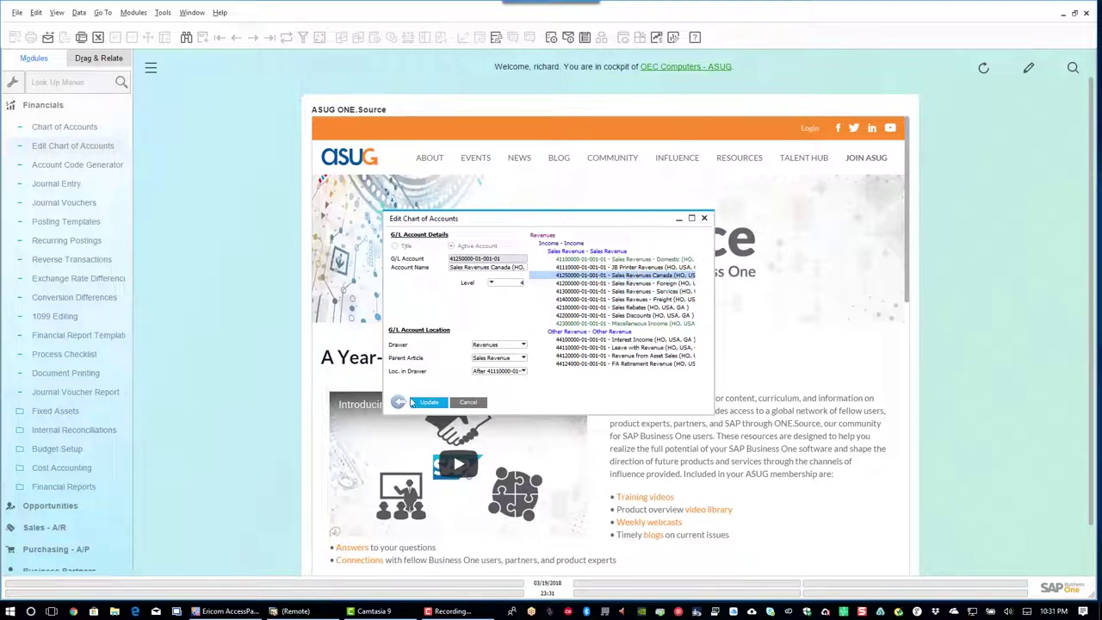
pyautogui.click(424, 405)
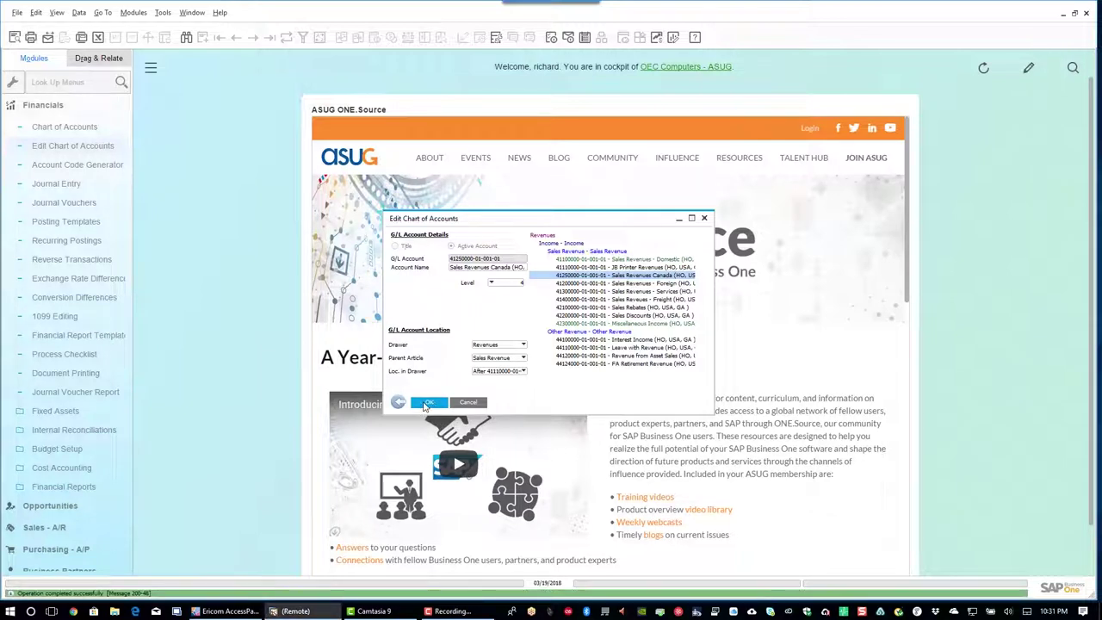
pyautogui.click(427, 403)
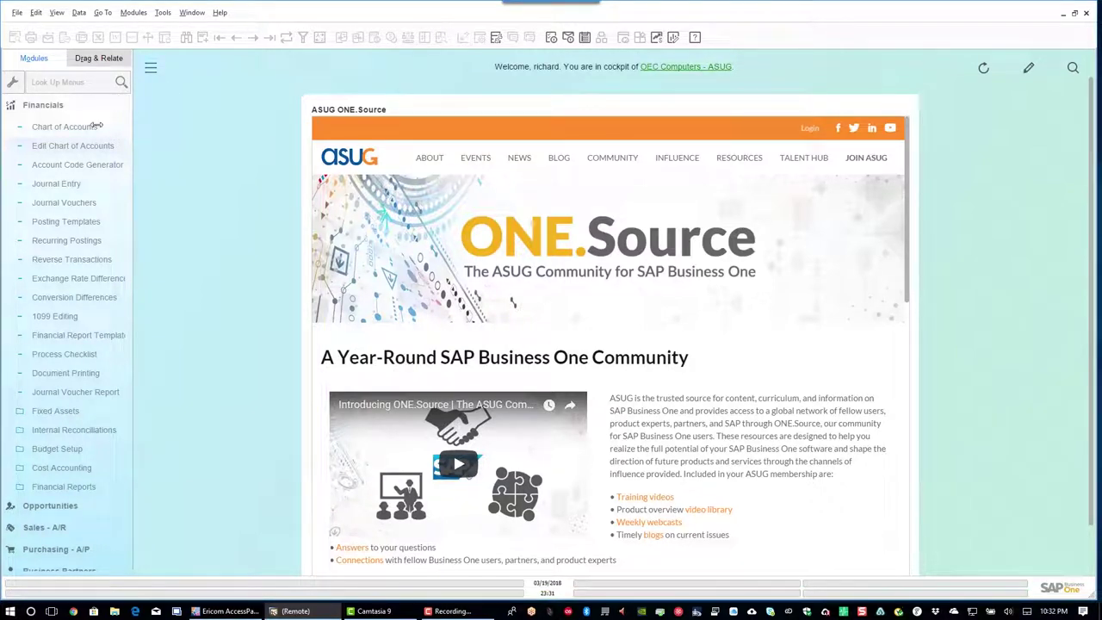
# Open the selection criteria of the Profit and Loss Statement among the financial reports
pyautogui.click(76, 488)
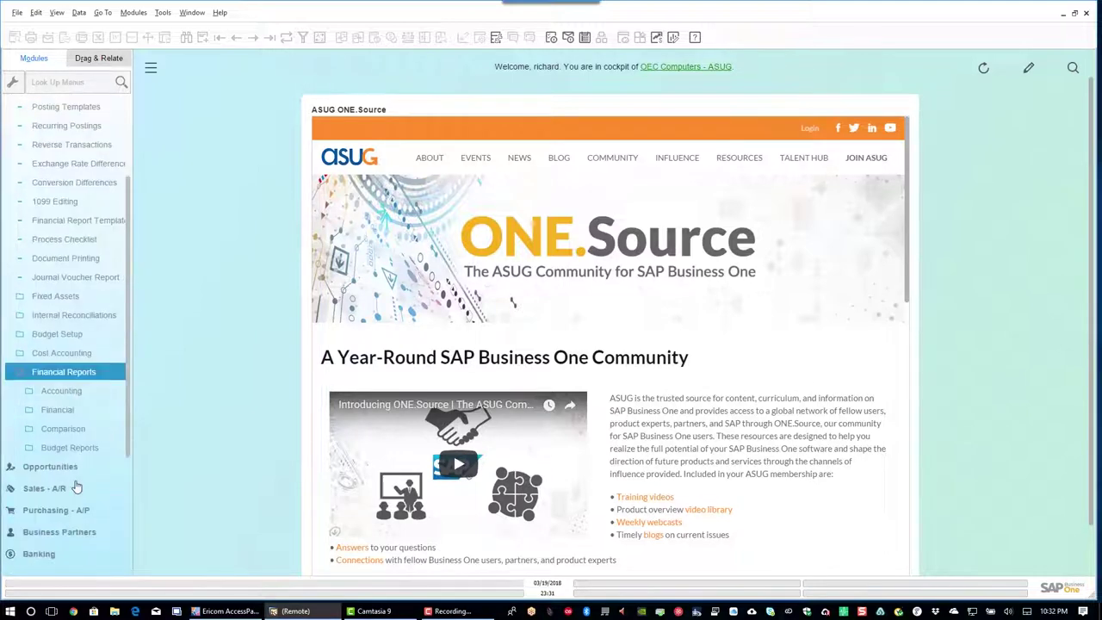
pyautogui.click(58, 410)
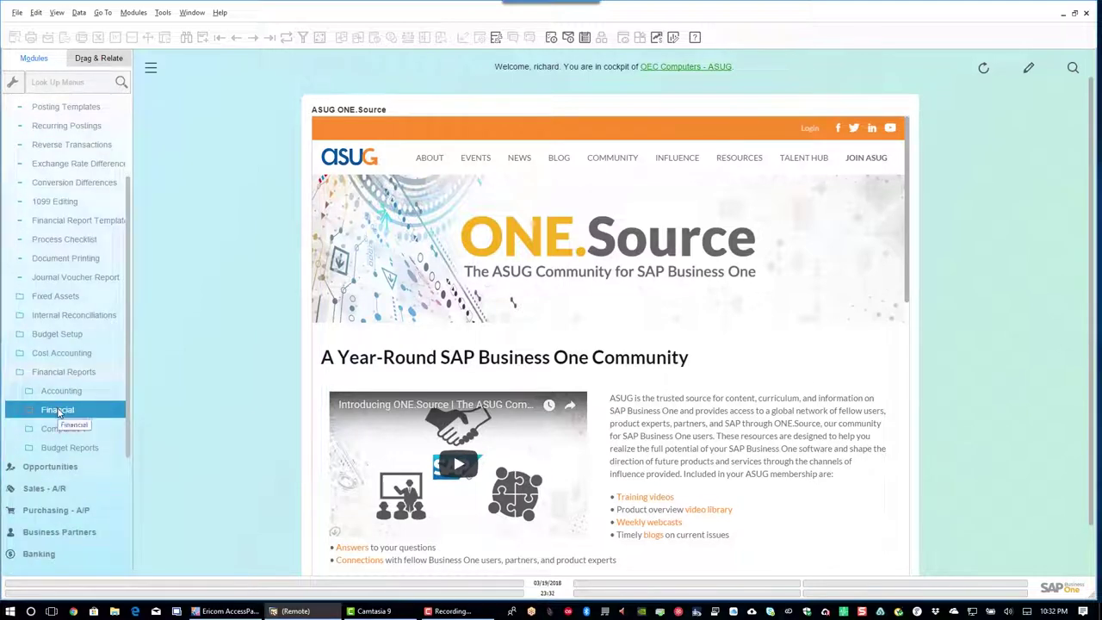
pyautogui.click(60, 415)
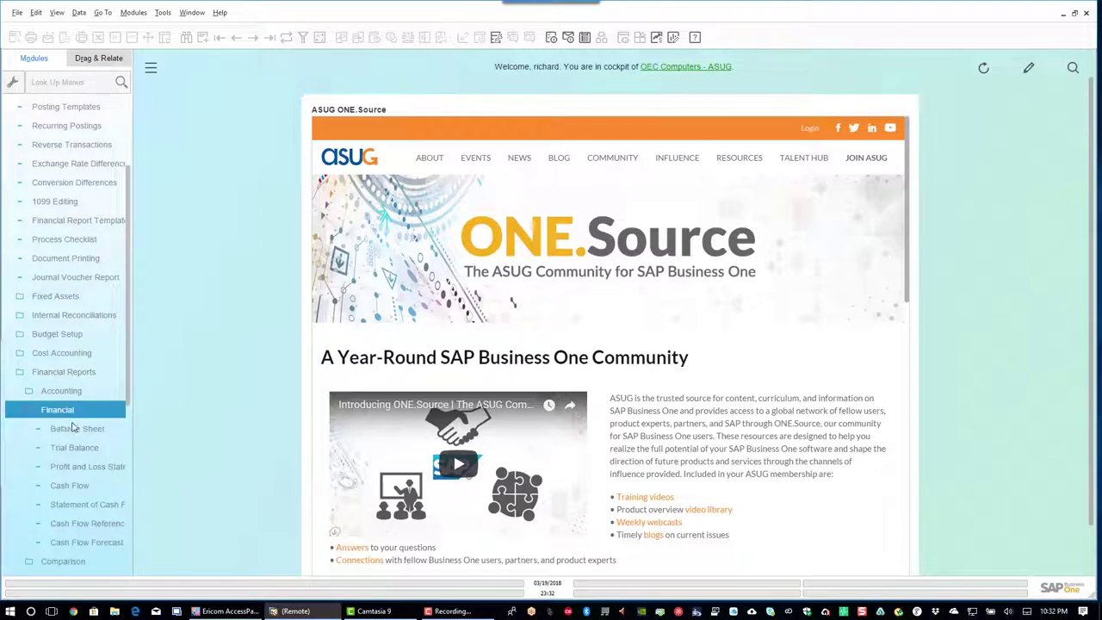
pyautogui.click(86, 450)
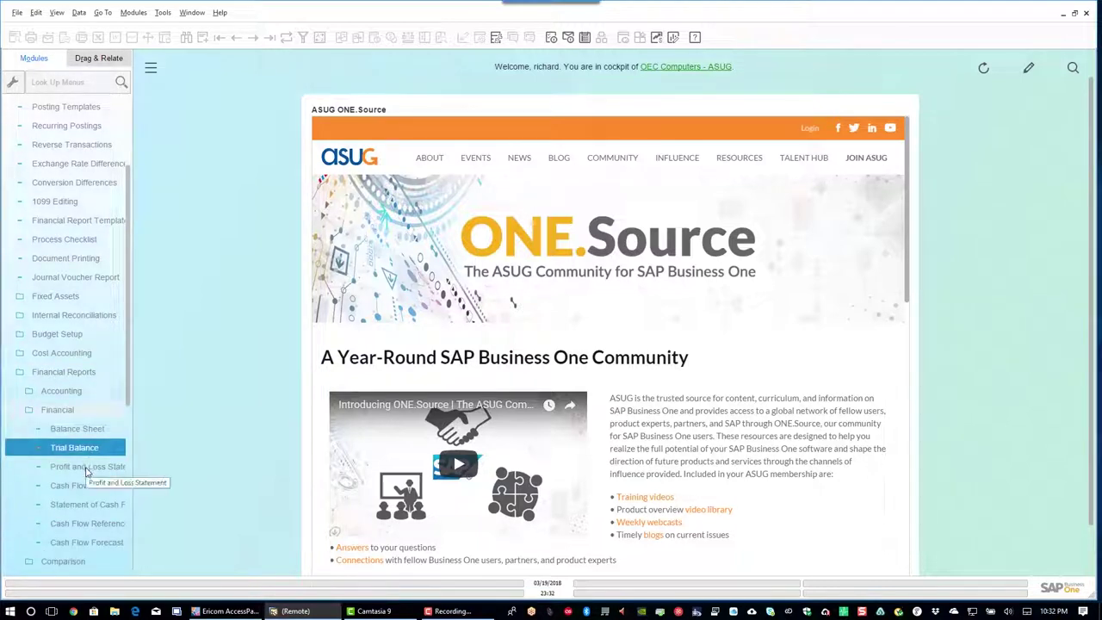
pyautogui.click(88, 430)
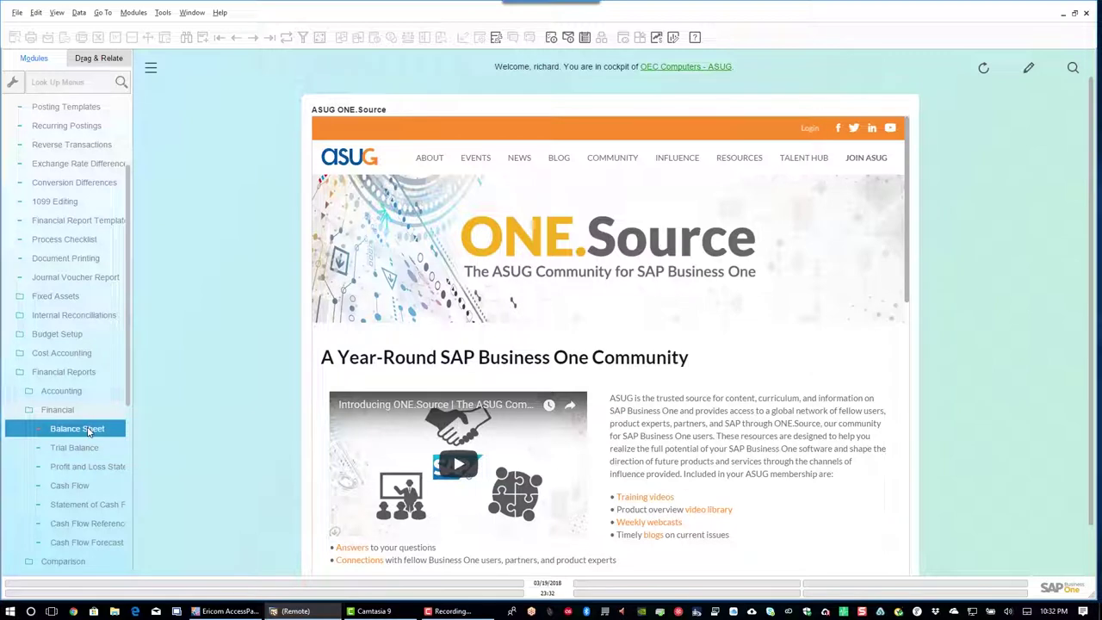
pyautogui.click(88, 467)
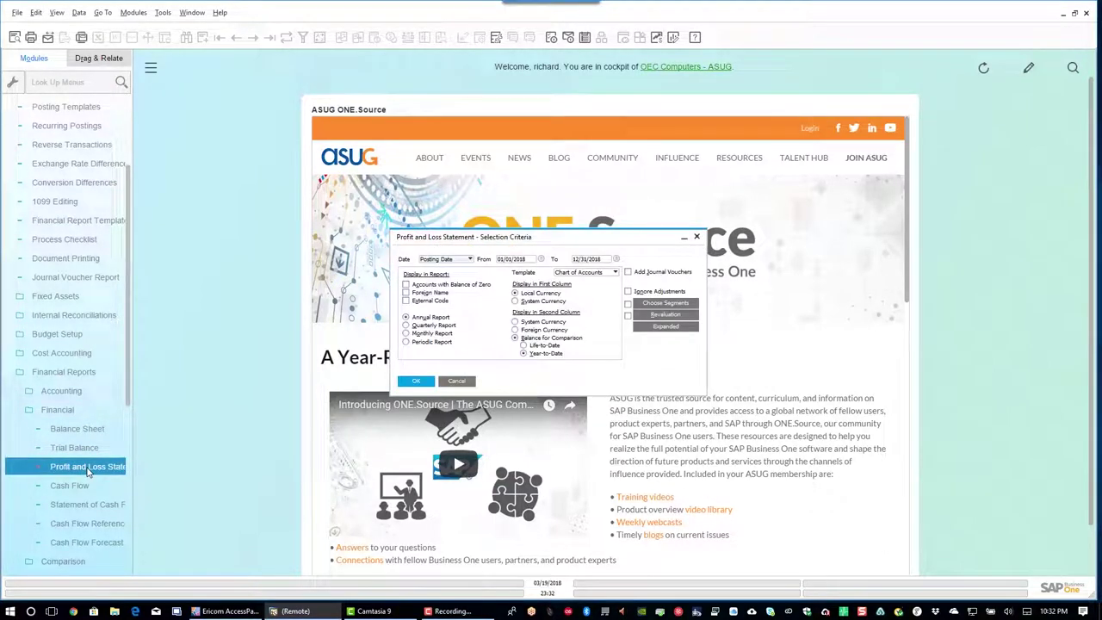
pyautogui.click(122, 413)
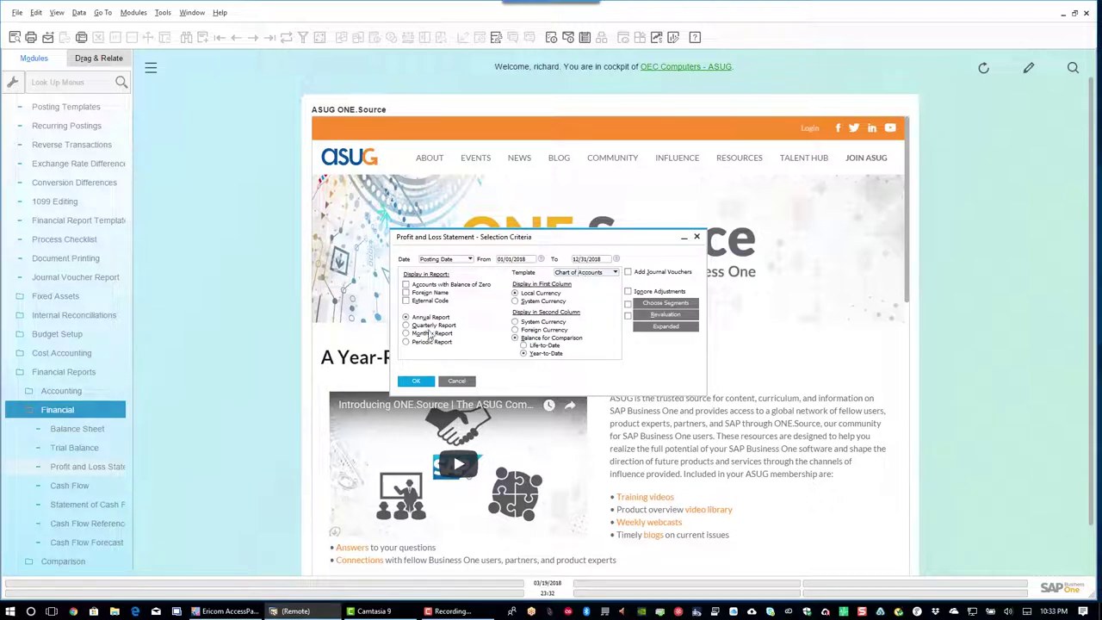
# Choose Posting Date, try Foreign Currency for the second column, and return it to Balance for Comparison with Year-to-Date
pyautogui.click(470, 259)
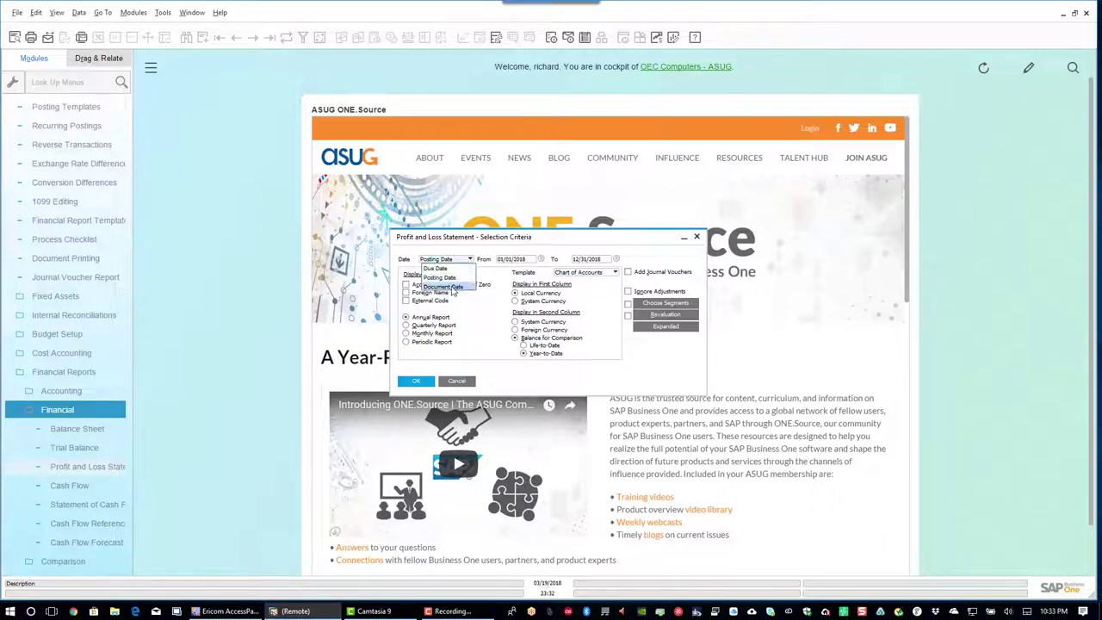
pyautogui.click(449, 277)
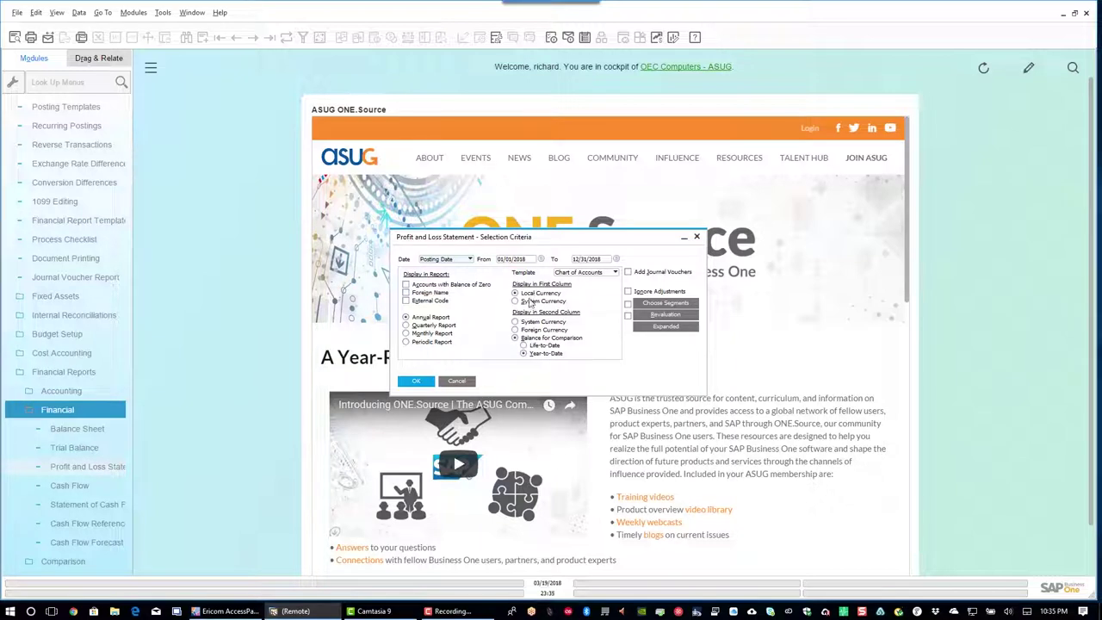
pyautogui.click(515, 329)
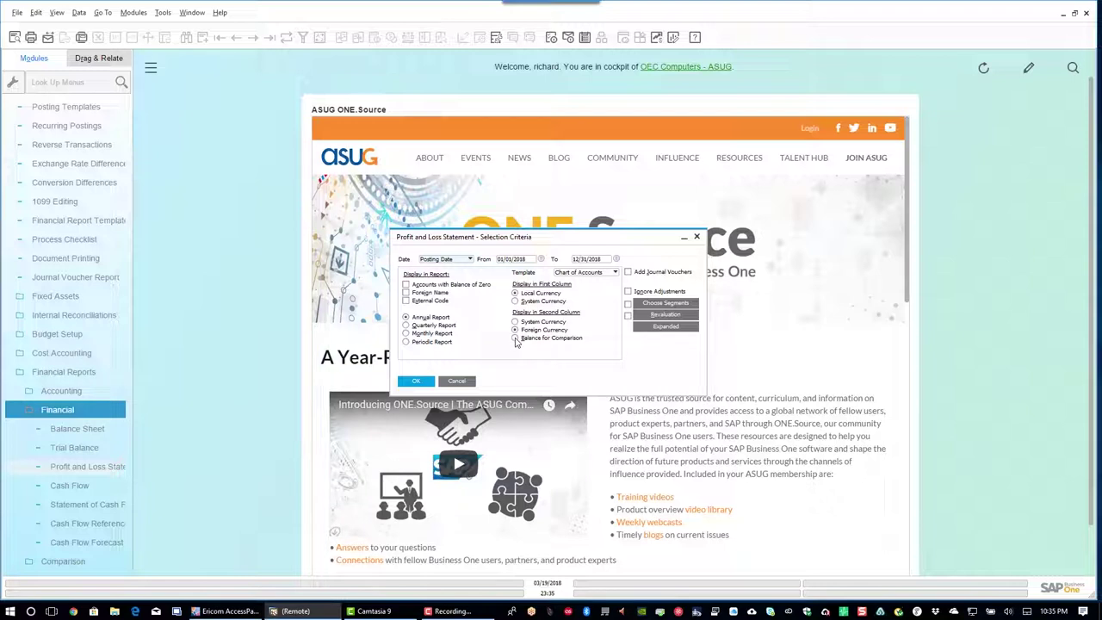
pyautogui.click(515, 338)
pyautogui.click(524, 354)
# Try choosing the Head Office division segment as a G/L account filter for the report and cancel the selection
pyautogui.click(659, 305)
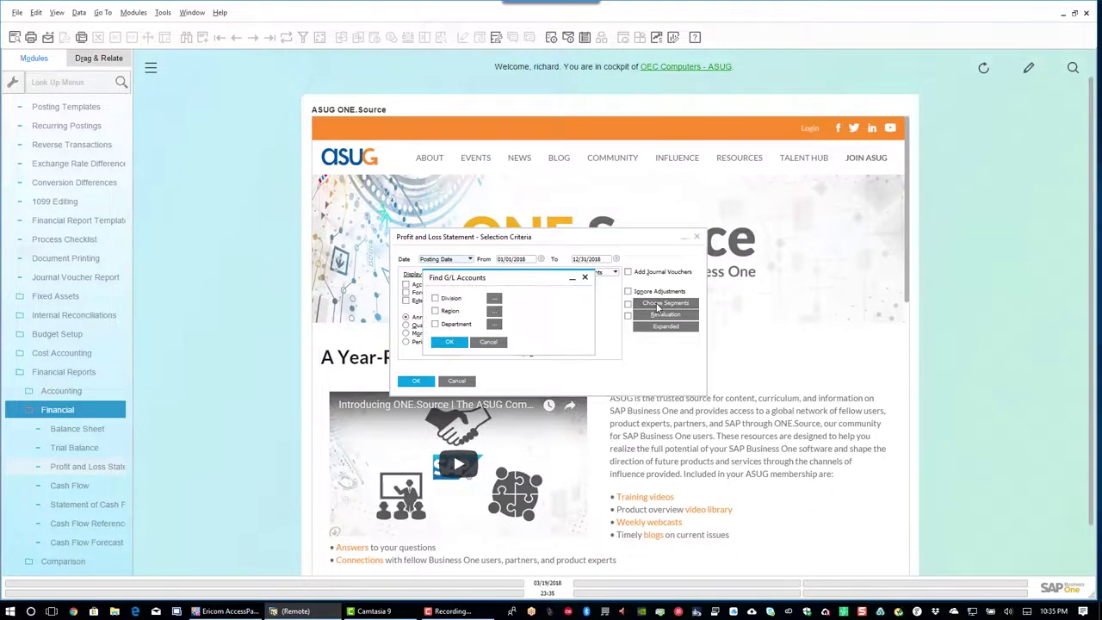
pyautogui.moveTo(440, 300); pyautogui.dragTo(435, 303)
pyautogui.click(493, 299)
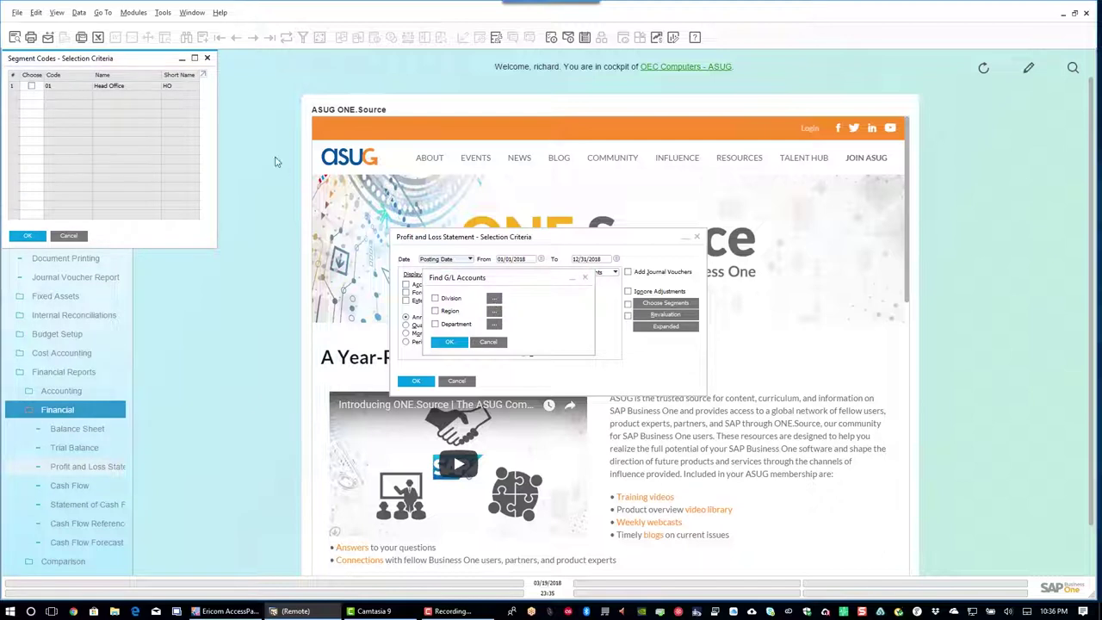
pyautogui.click(32, 87)
pyautogui.click(69, 235)
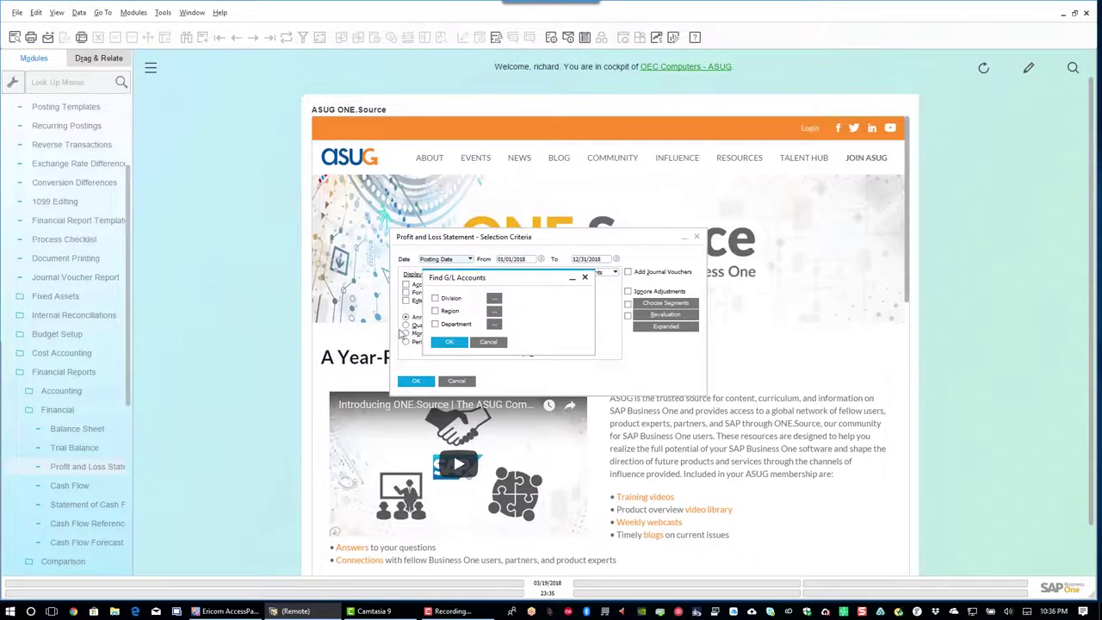
# Try filtering the G/L accounts by the United States region segment, clear the Region filter and cancel the segment selection
pyautogui.click(494, 311)
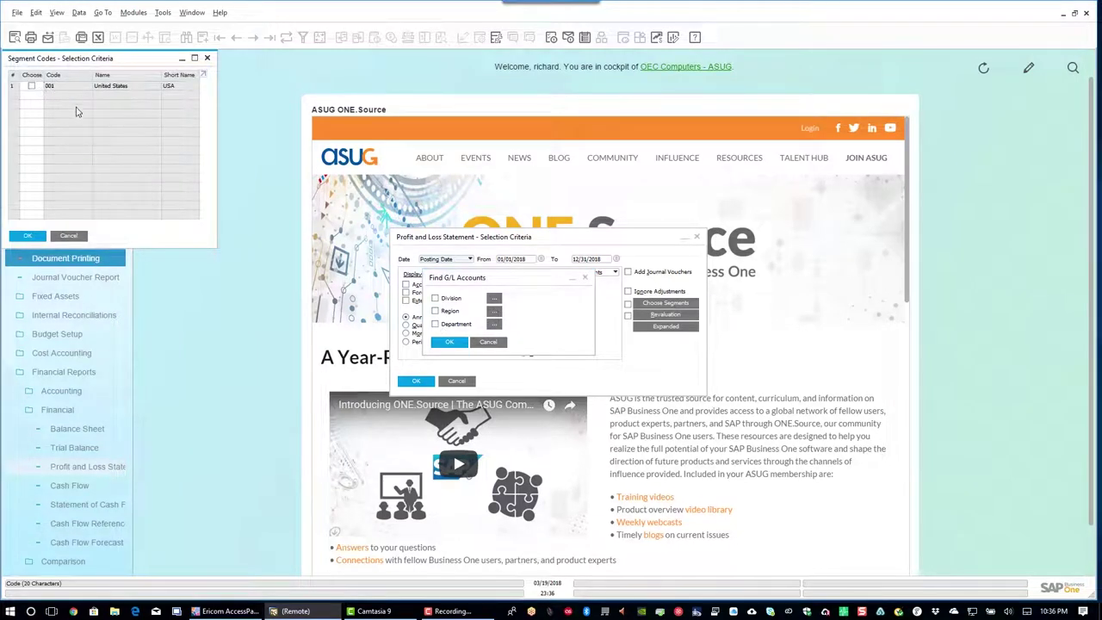
pyautogui.click(31, 87)
pyautogui.click(38, 235)
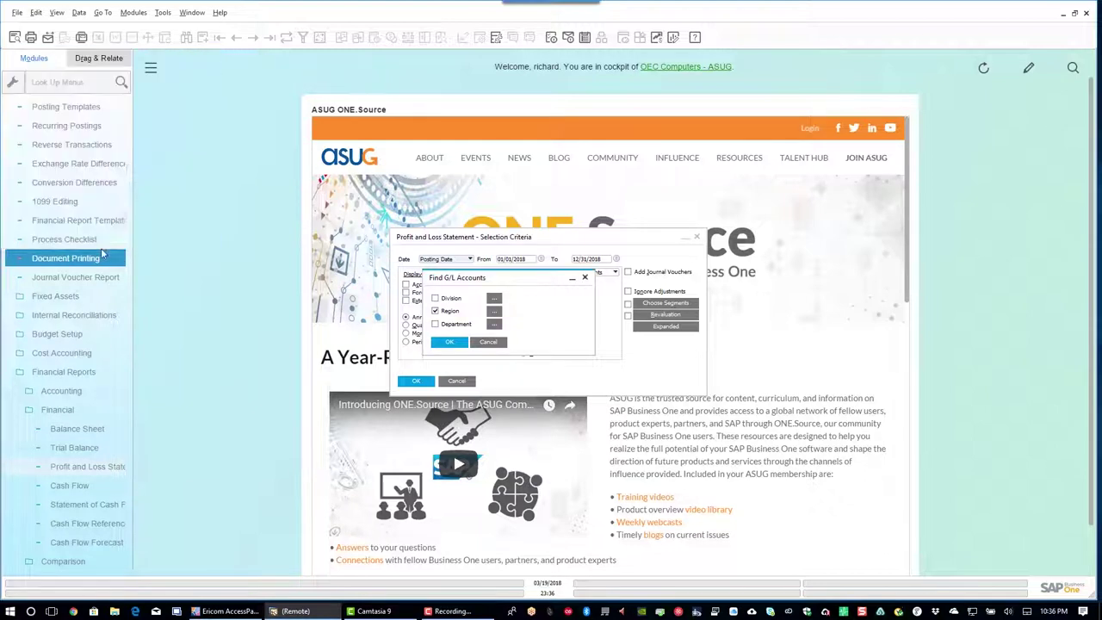
pyautogui.click(435, 311)
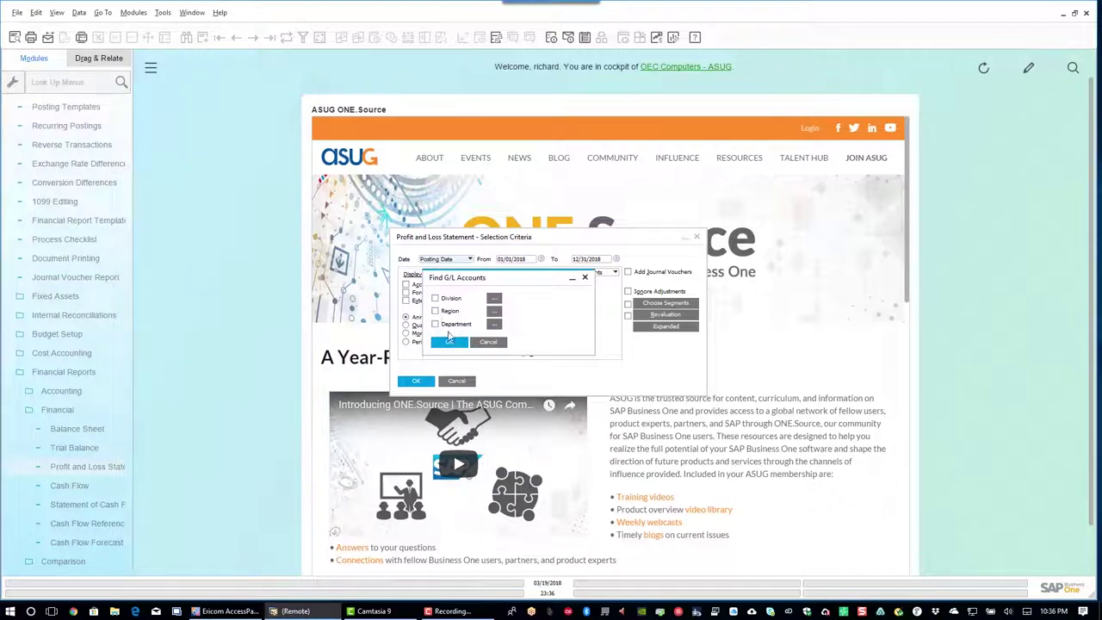
pyautogui.click(486, 344)
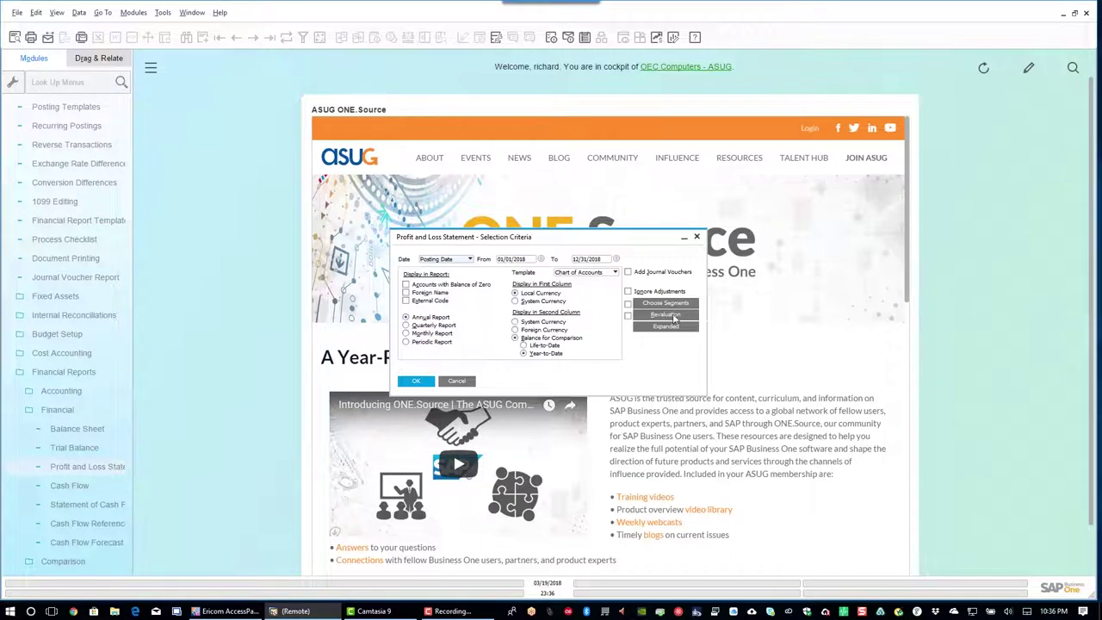
# View the report's expanded selection criteria for project, branch, product line and blanket agreement, and close them without changes
pyautogui.click(666, 329)
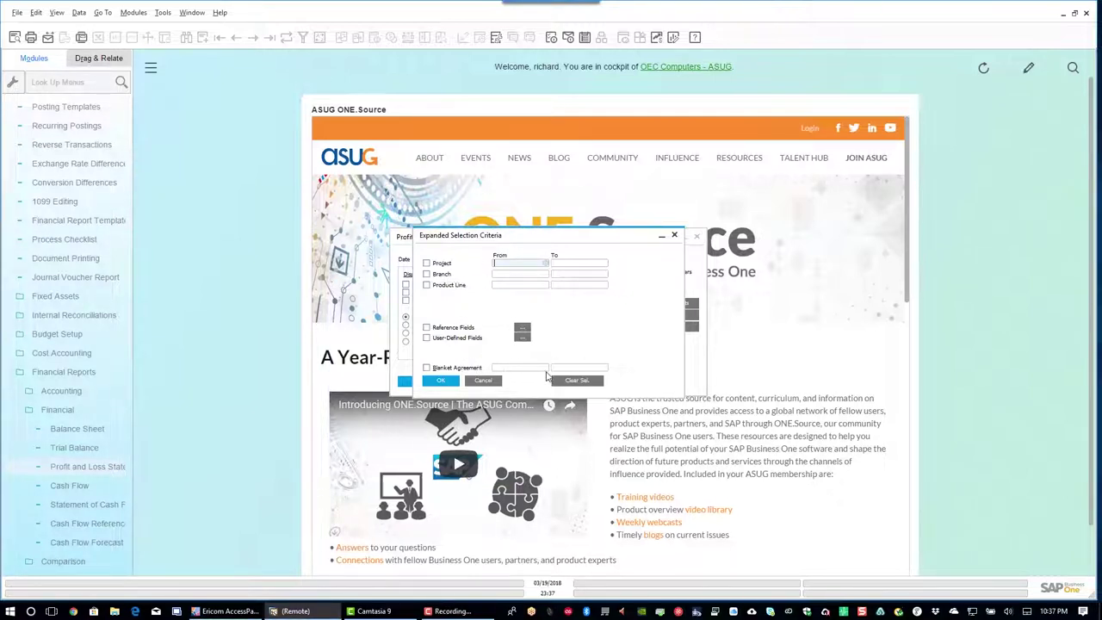
pyautogui.click(484, 381)
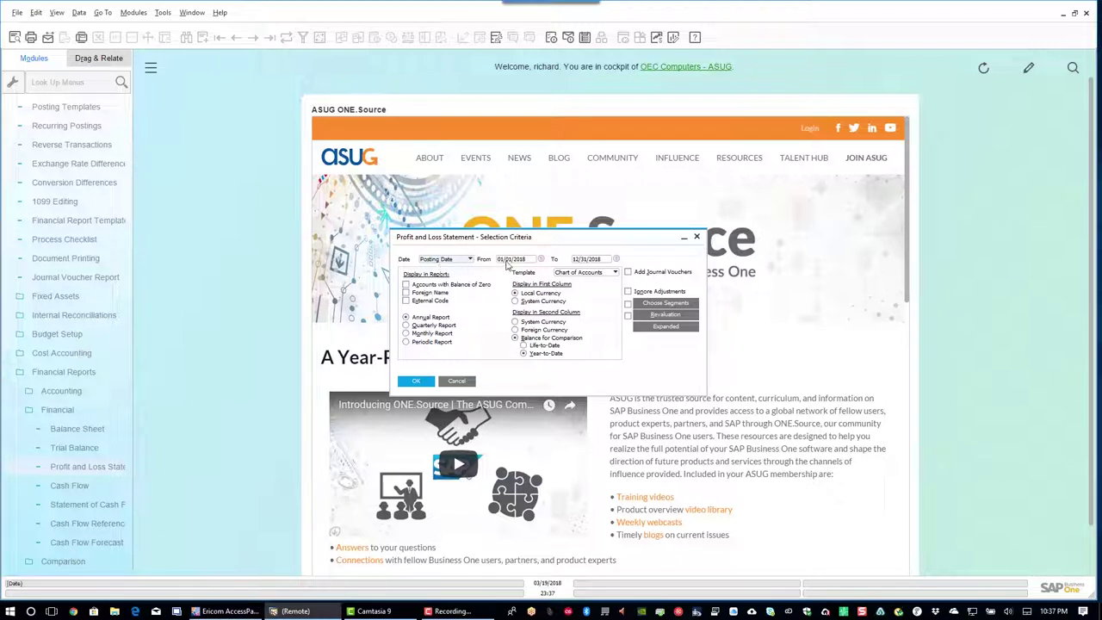
# Run the Profit and Loss Statement for 01/01/2018 to 12/31/2018, enlarging and repositioning the report window
pyautogui.click(419, 383)
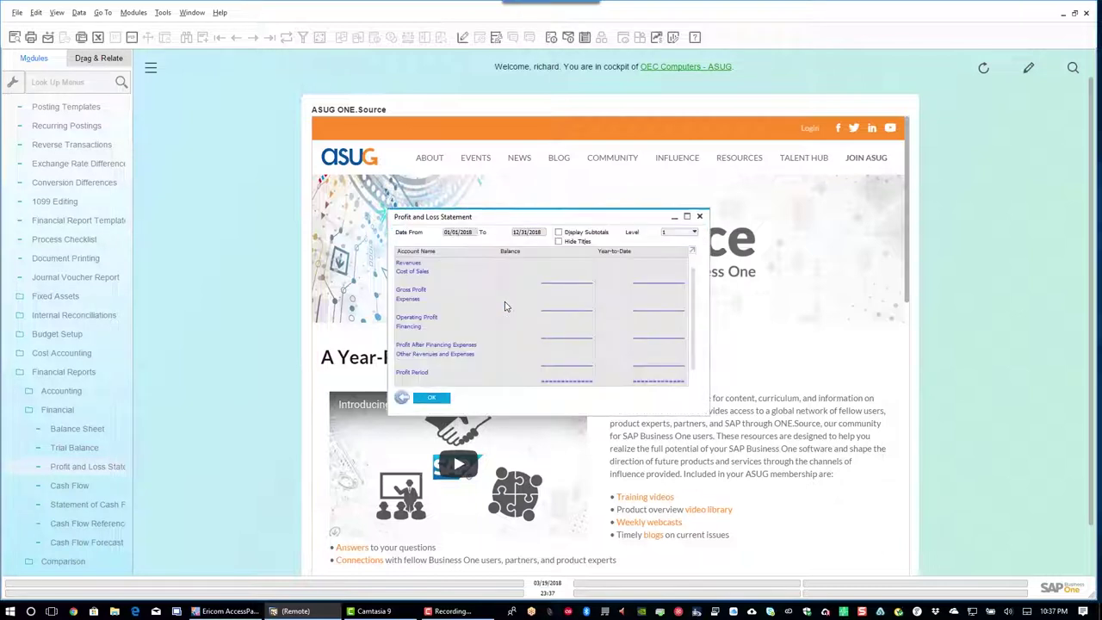
pyautogui.moveTo(707, 414); pyautogui.dragTo(807, 566)
pyautogui.moveTo(569, 213); pyautogui.dragTo(418, 90)
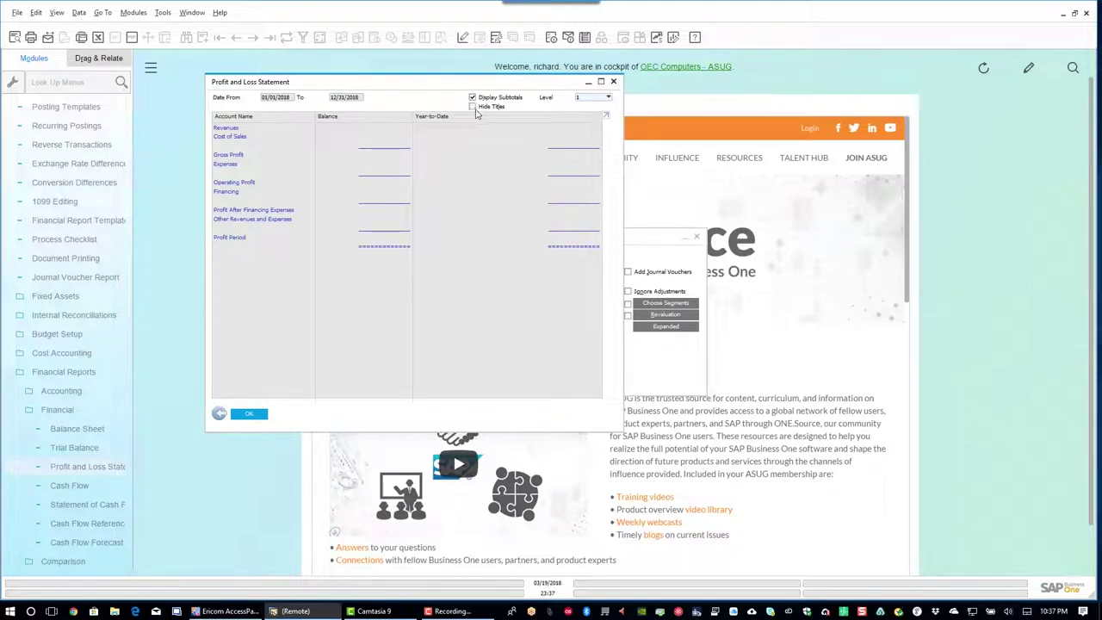
# Try Hide Titles on the report with subtotals displayed, restore the titles, and expand the account level to 2 and finally 10
pyautogui.click(472, 106)
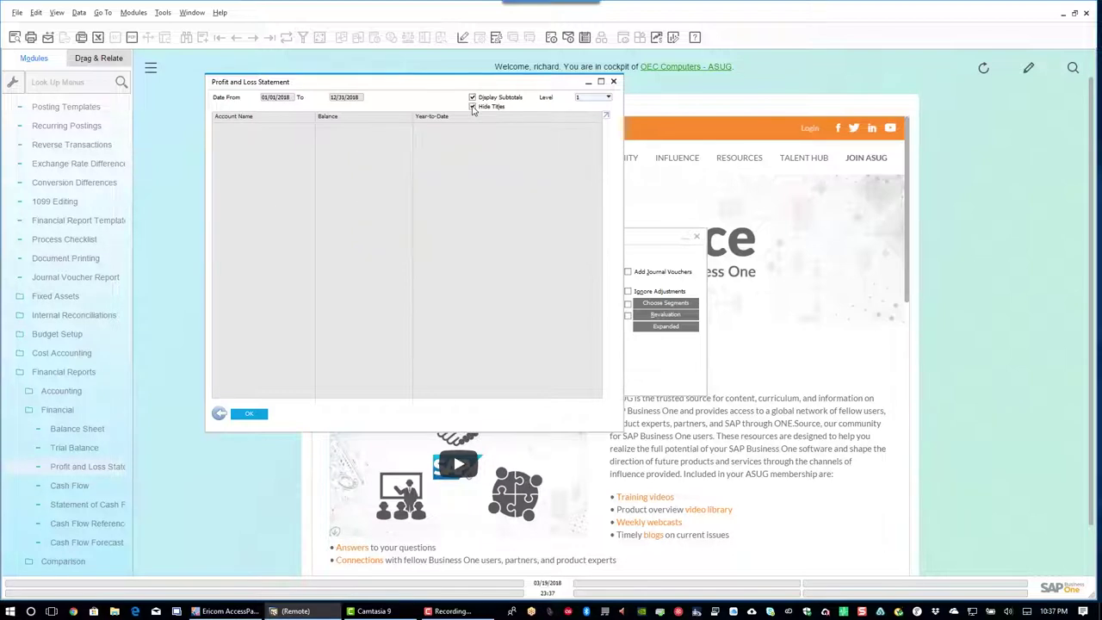
pyautogui.click(472, 107)
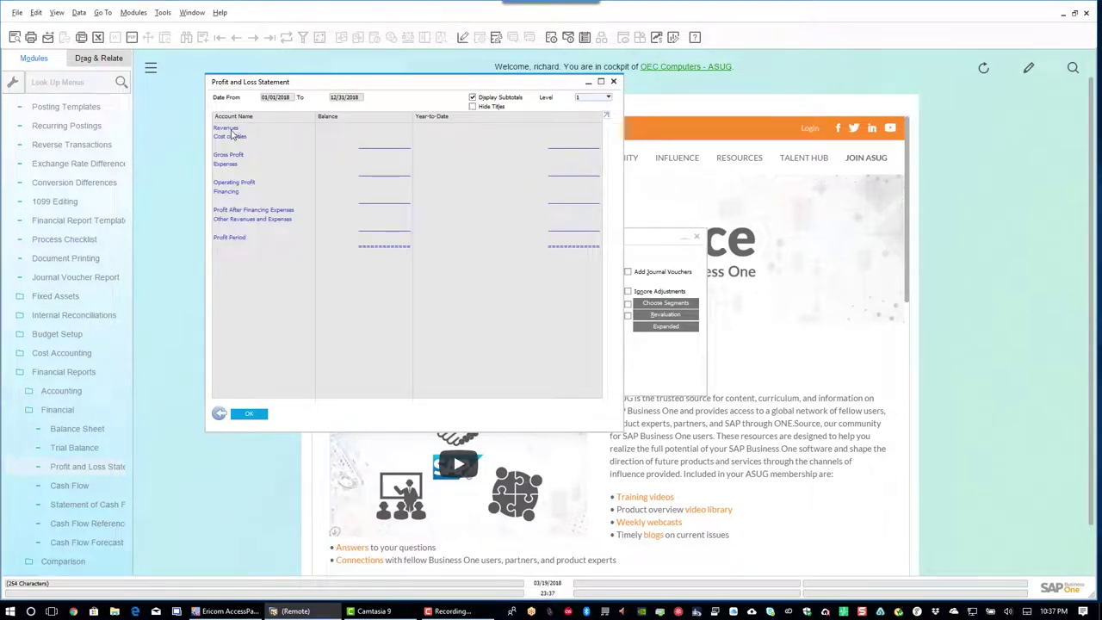
pyautogui.click(610, 101)
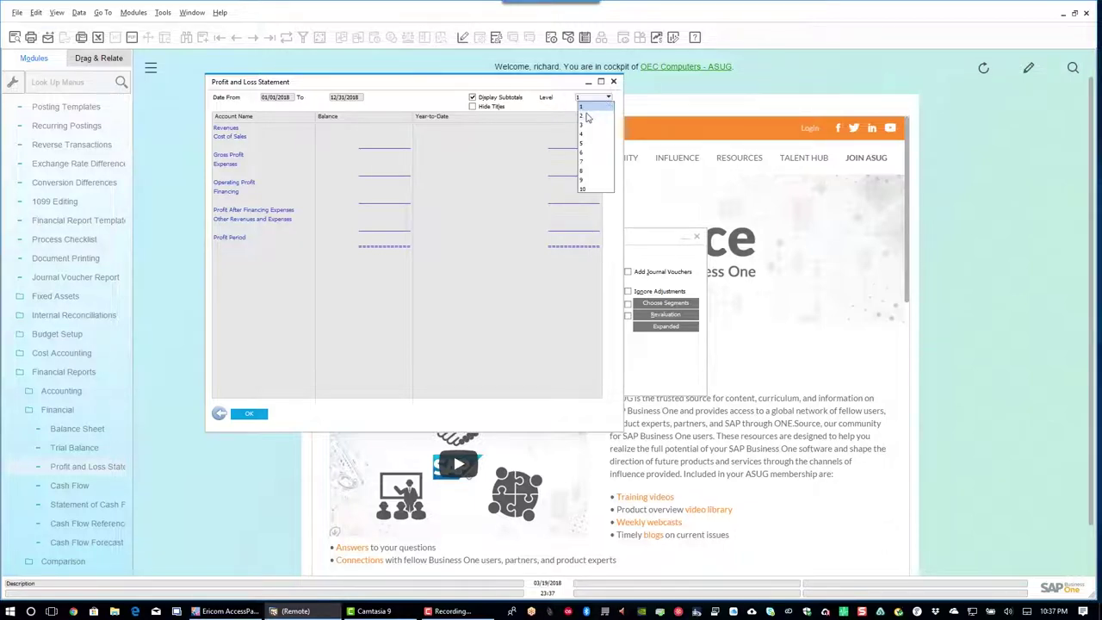
pyautogui.click(589, 115)
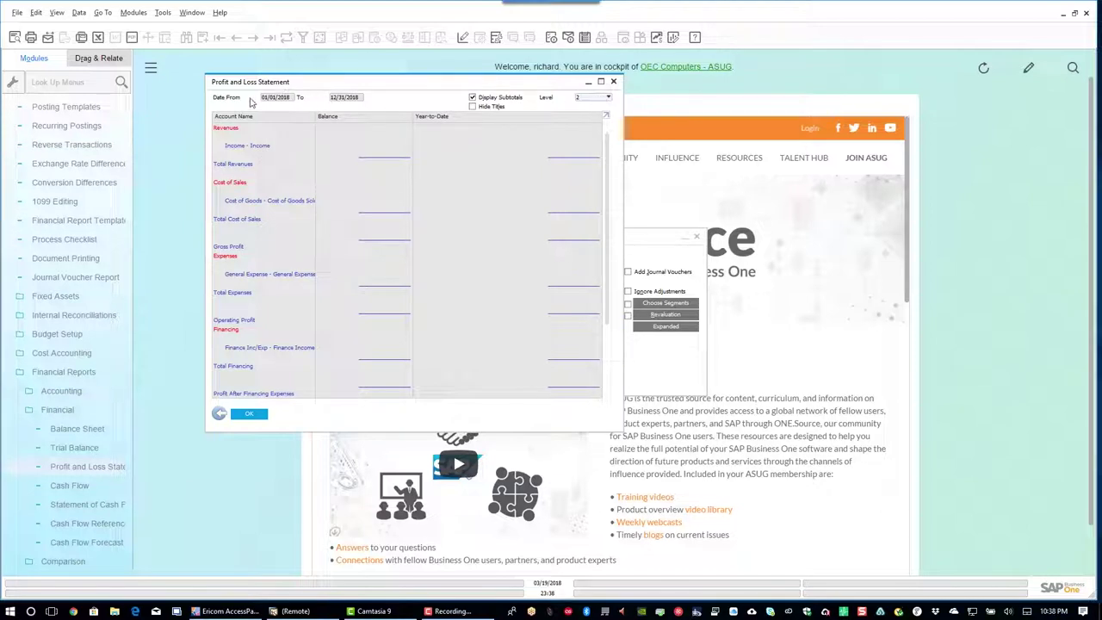
pyautogui.click(608, 101)
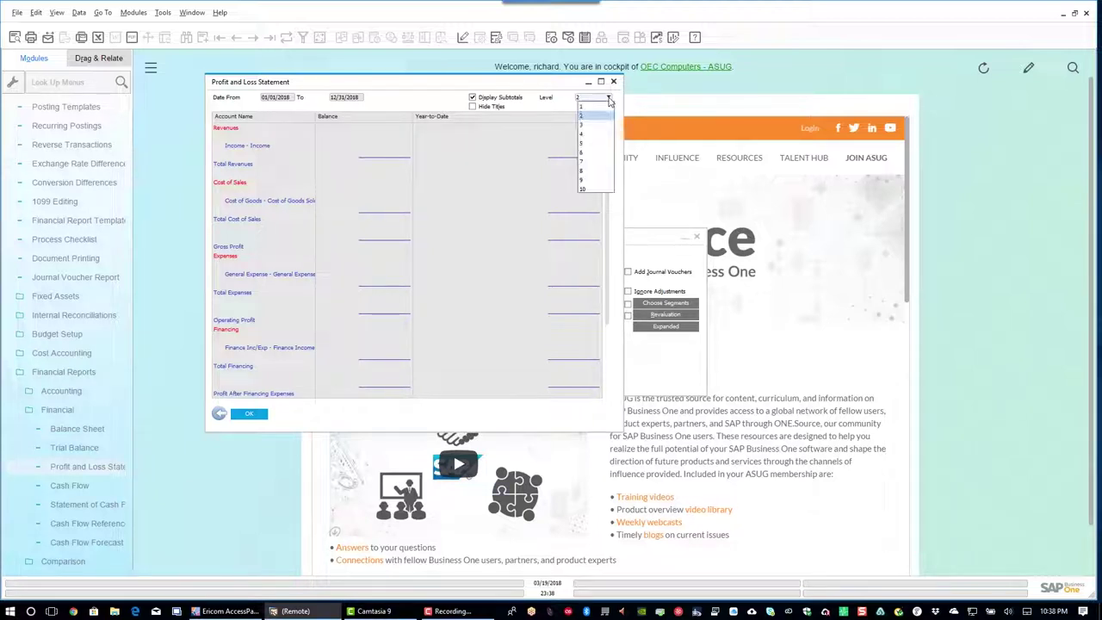
pyautogui.click(582, 188)
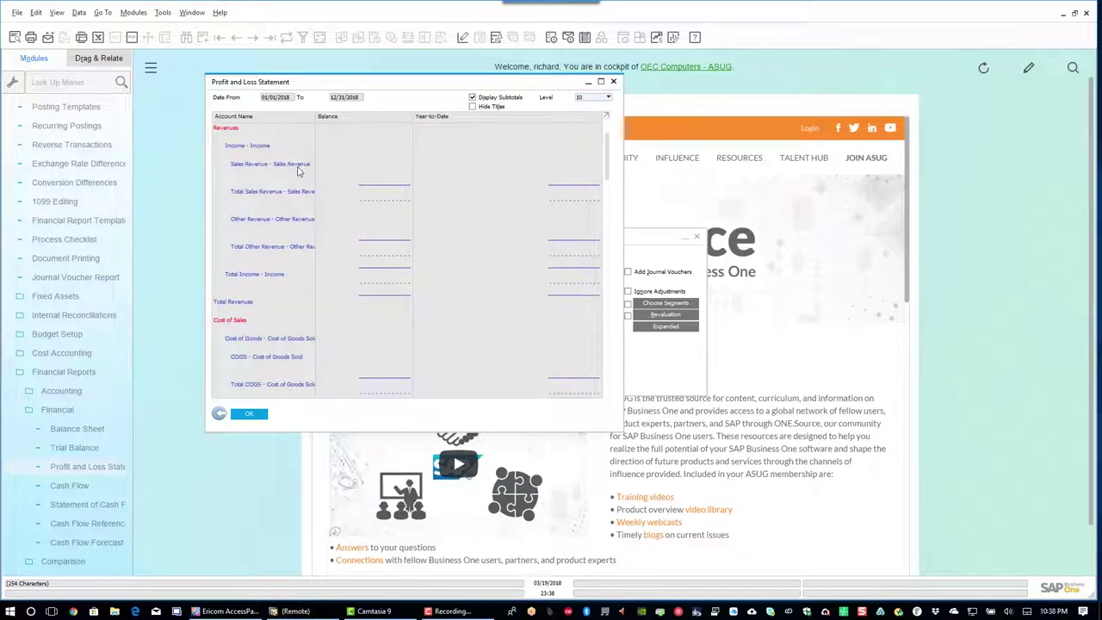
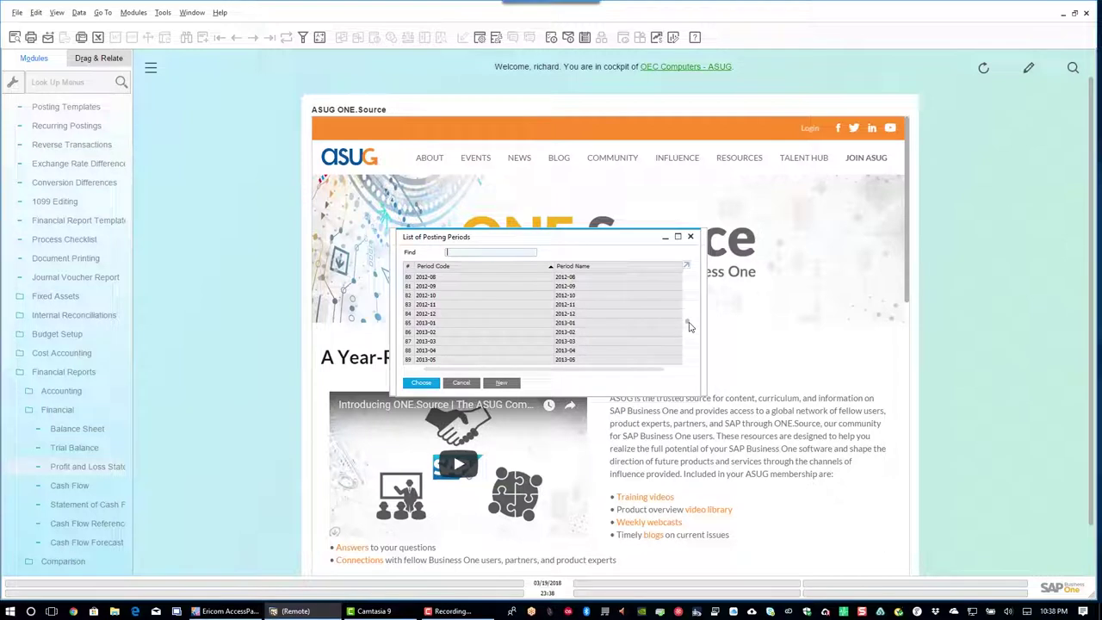
# Set the report's date range from posting period 2013-01 to 2013-12 and rerun the Profit and Loss Statement
pyautogui.click(460, 326)
pyautogui.doubleClick(460, 326)
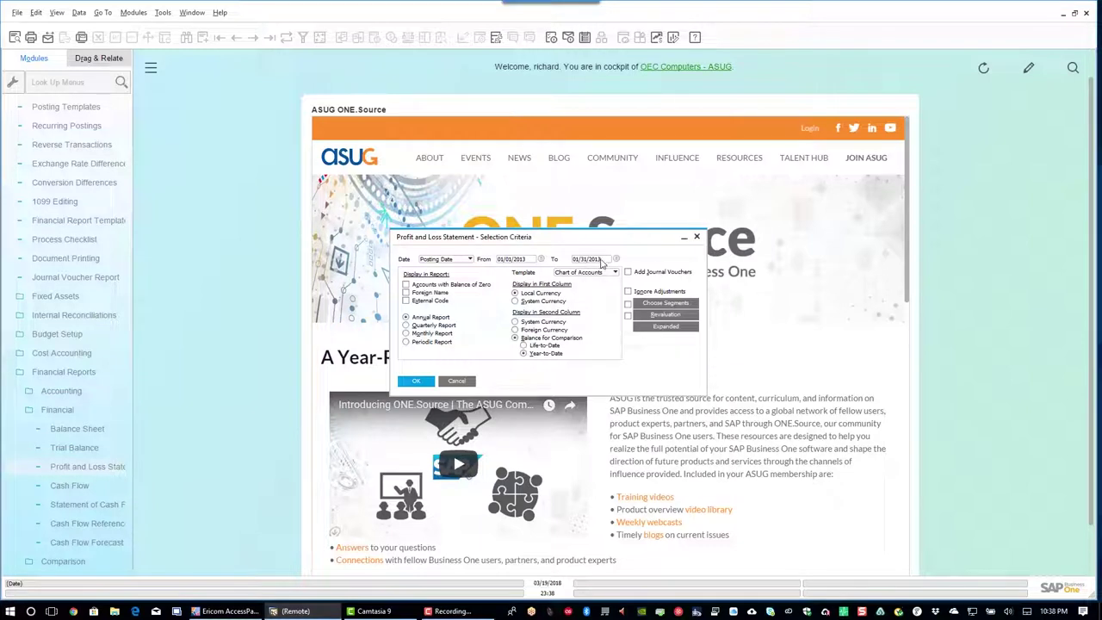
pyautogui.click(602, 262)
pyautogui.click(615, 259)
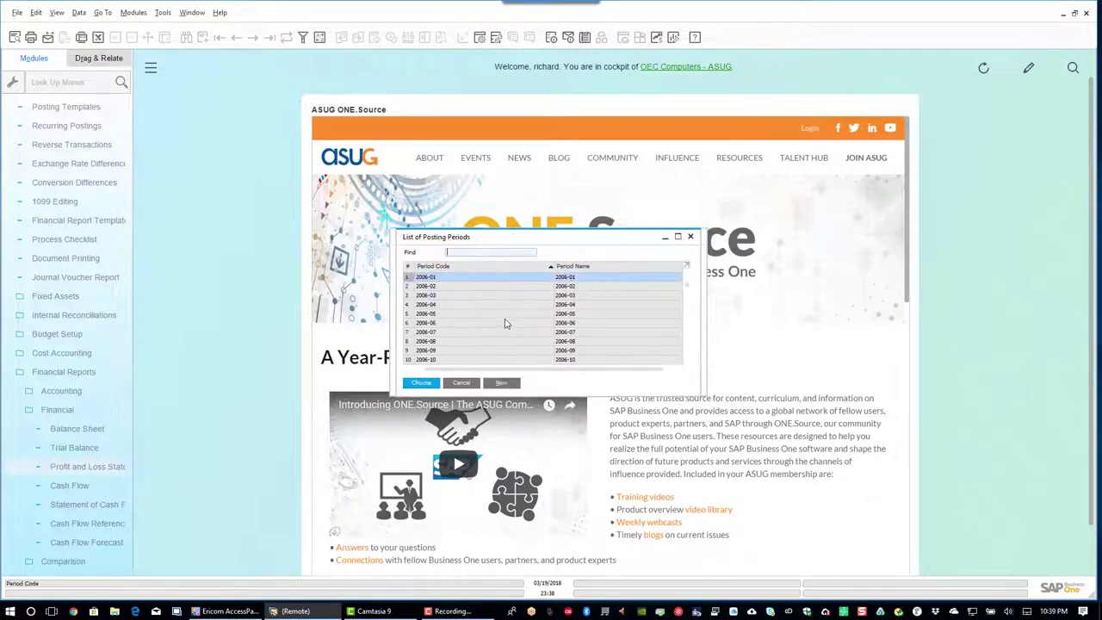
pyautogui.scroll(-6, 502, 308)
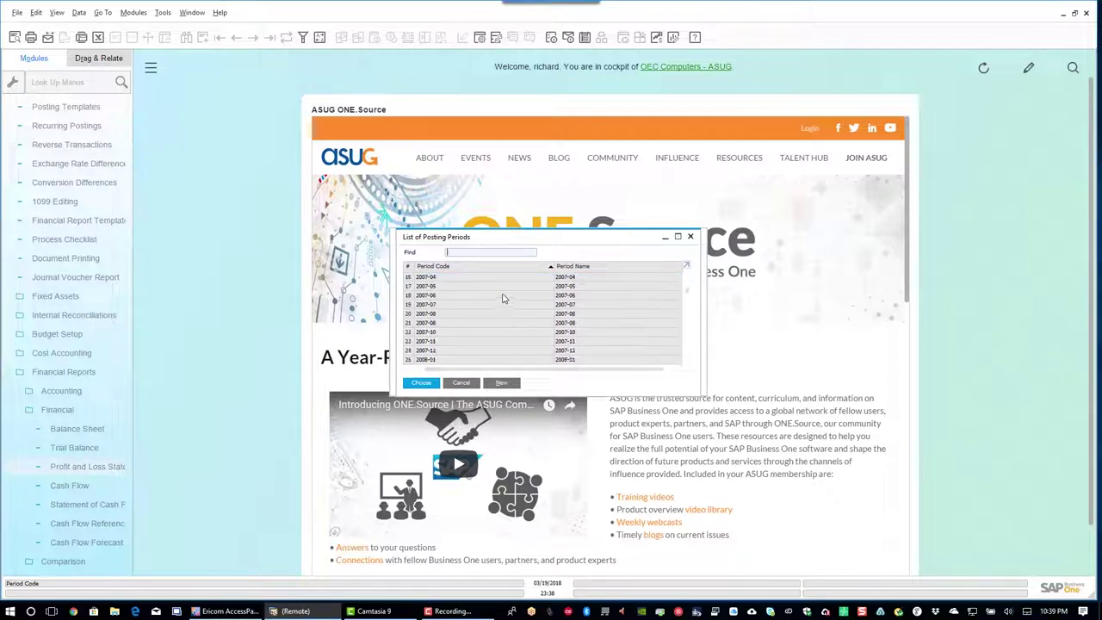
pyautogui.scroll(-7, 503, 299)
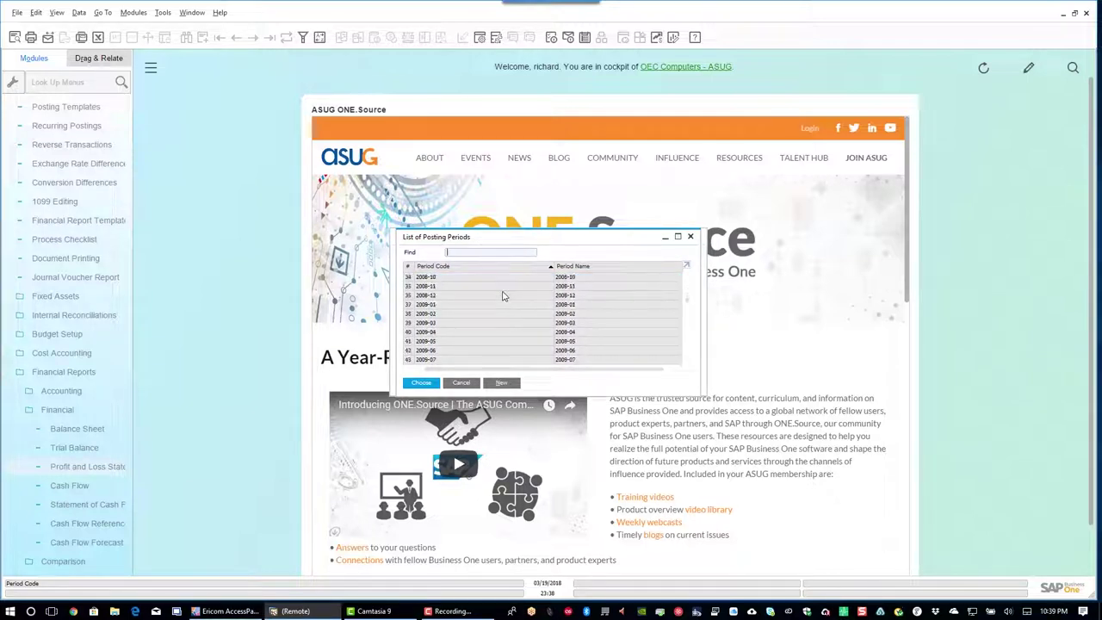
pyautogui.scroll(-4, 504, 295)
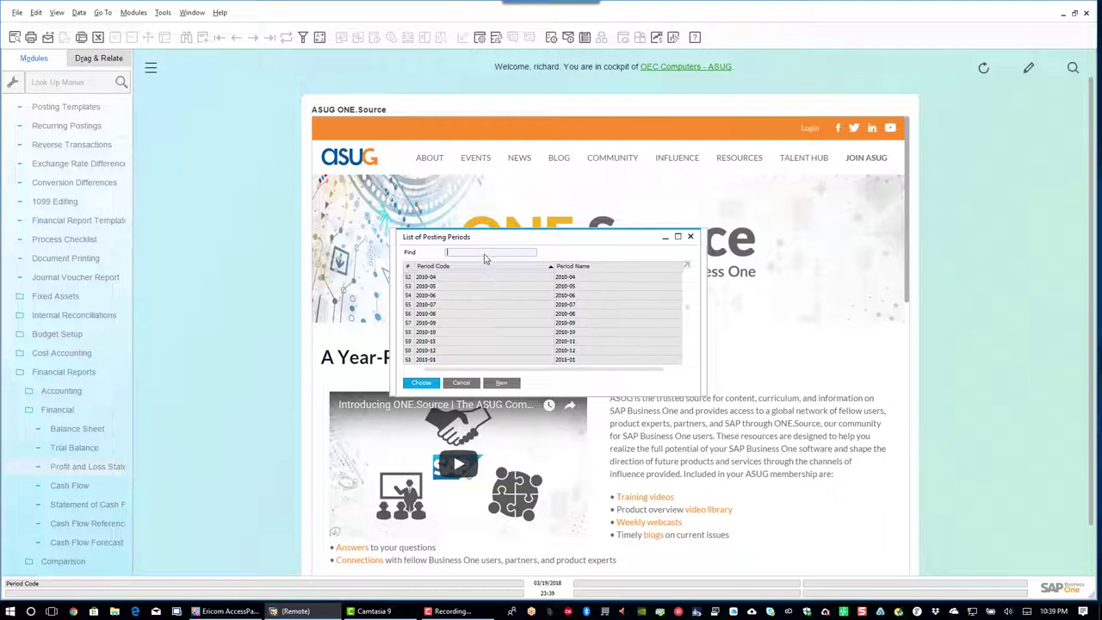
pyautogui.scroll(-4, 469, 285)
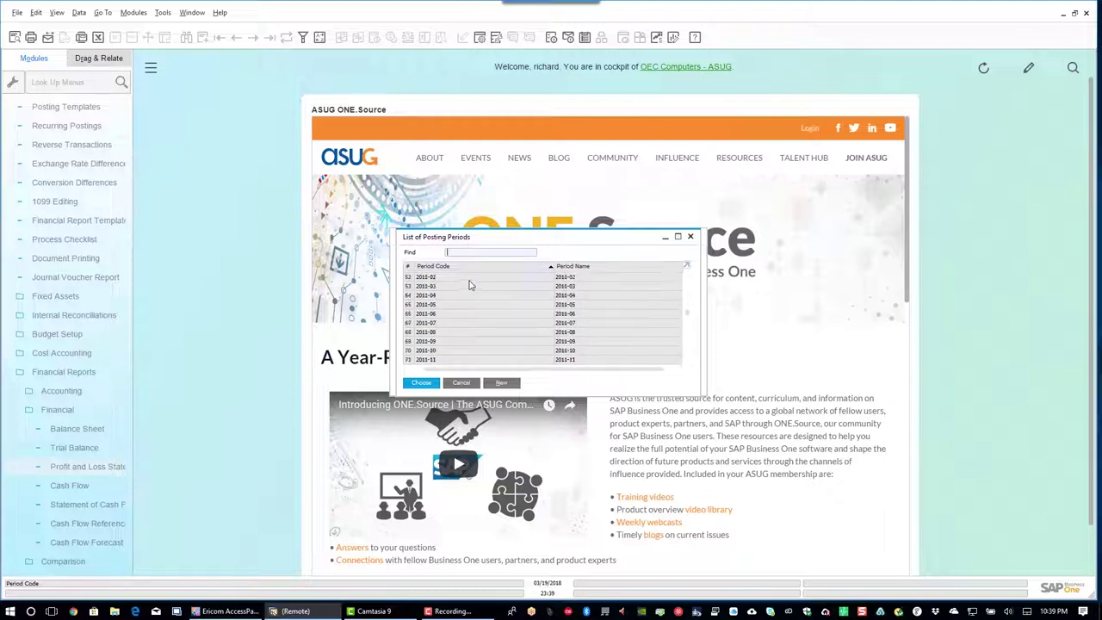
pyautogui.scroll(-5, 470, 285)
pyautogui.scroll(-2, 471, 285)
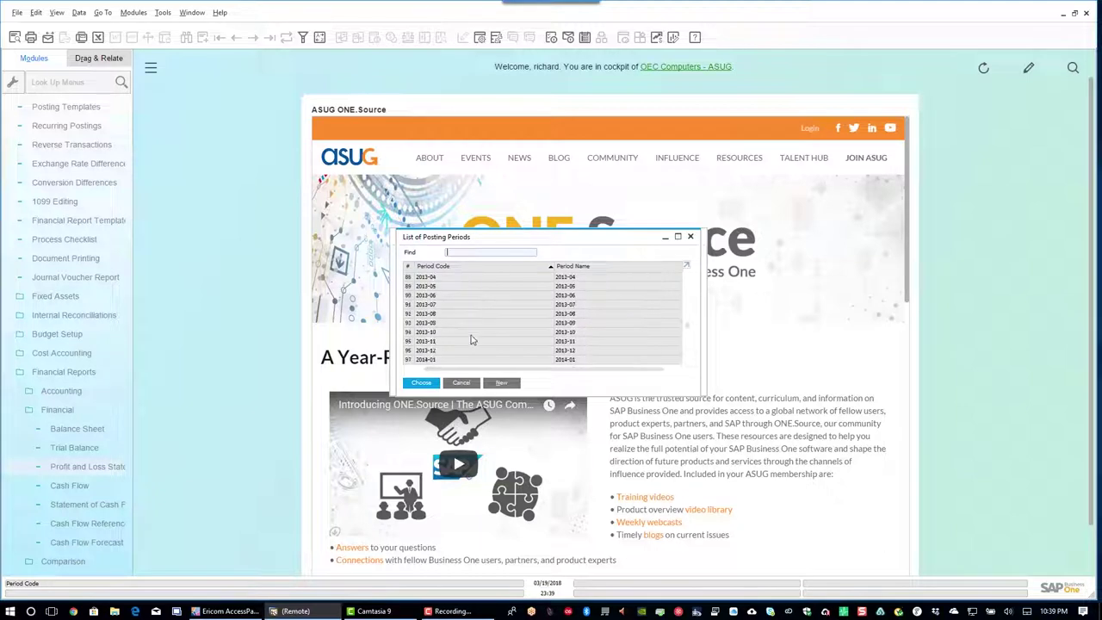
pyautogui.click(439, 352)
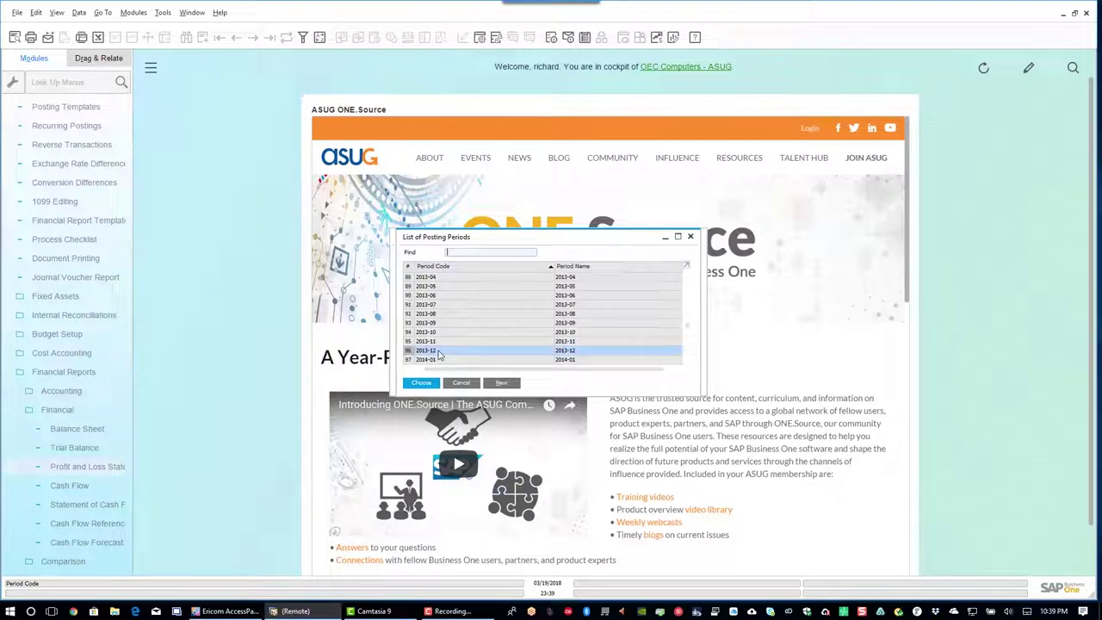
pyautogui.doubleClick(439, 352)
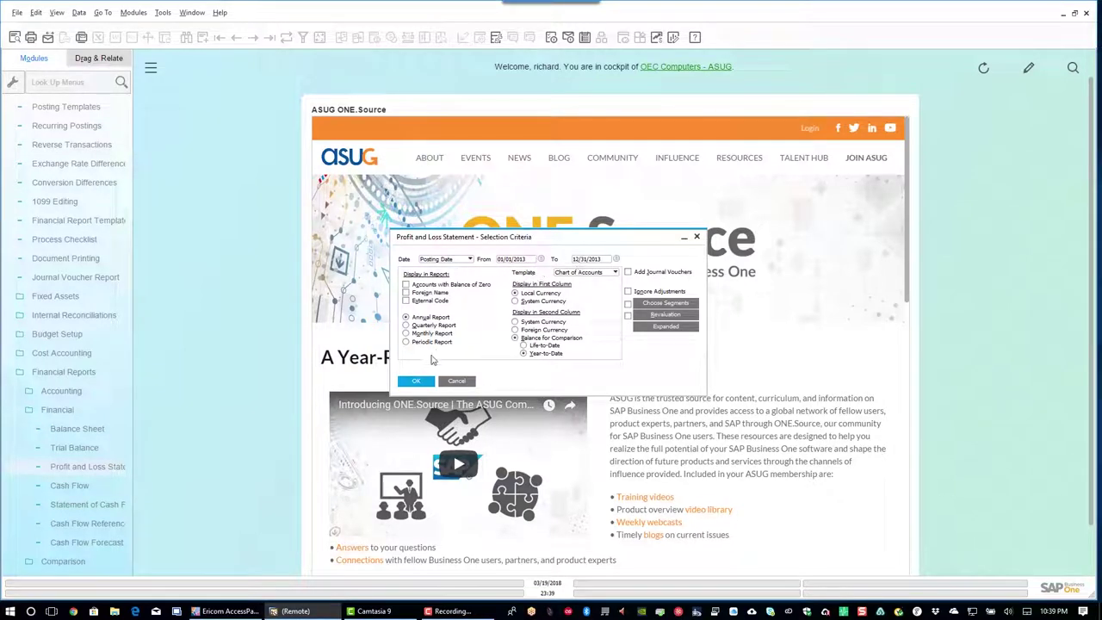
pyautogui.click(417, 381)
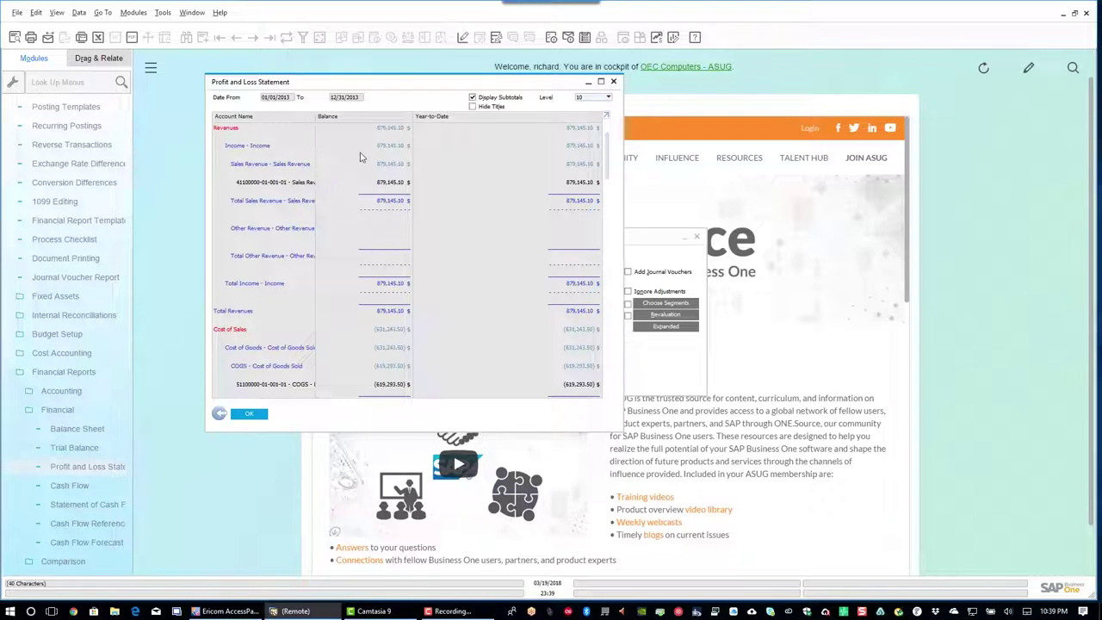
# Turn off Display Subtotals and reduce the Profit and Loss Statement's level to 4, 2 and finally 1
pyautogui.click(472, 97)
pyautogui.click(608, 98)
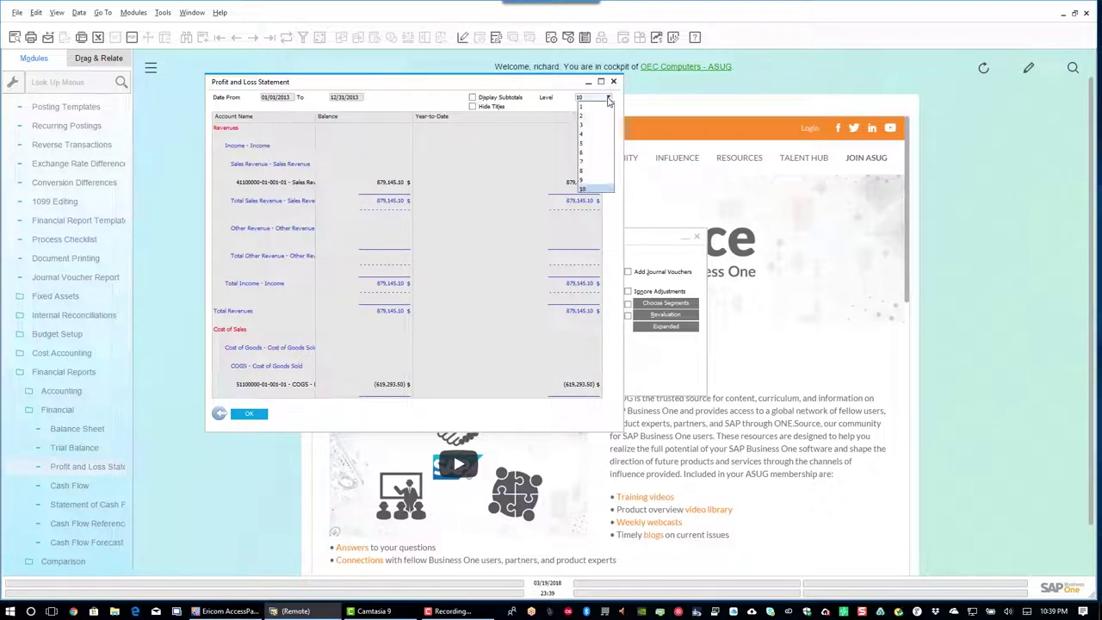
pyautogui.click(584, 138)
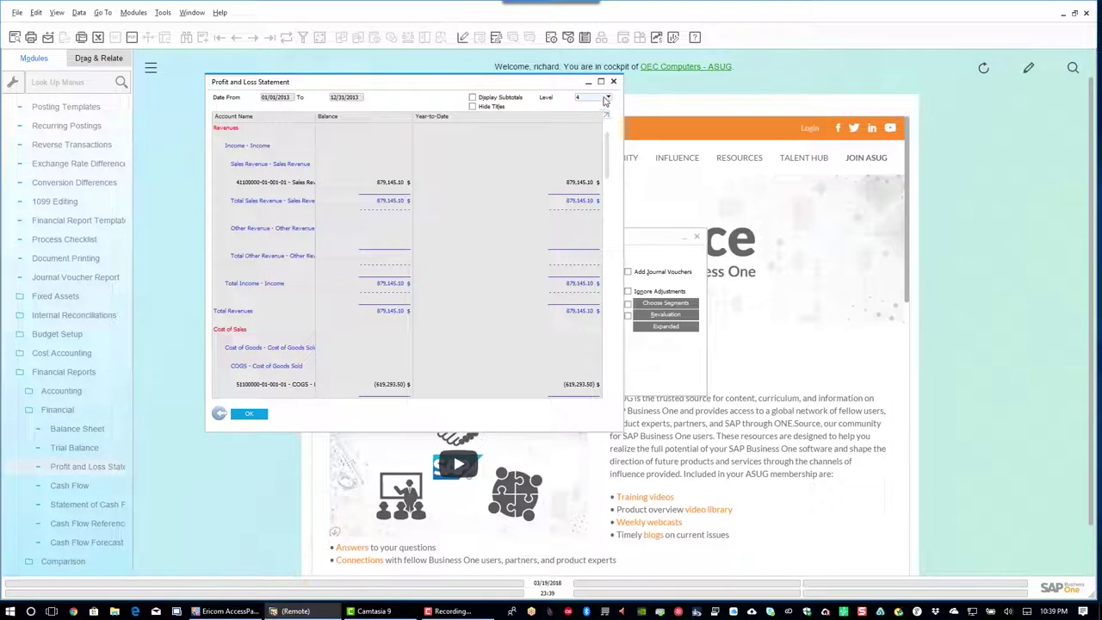
pyautogui.click(608, 100)
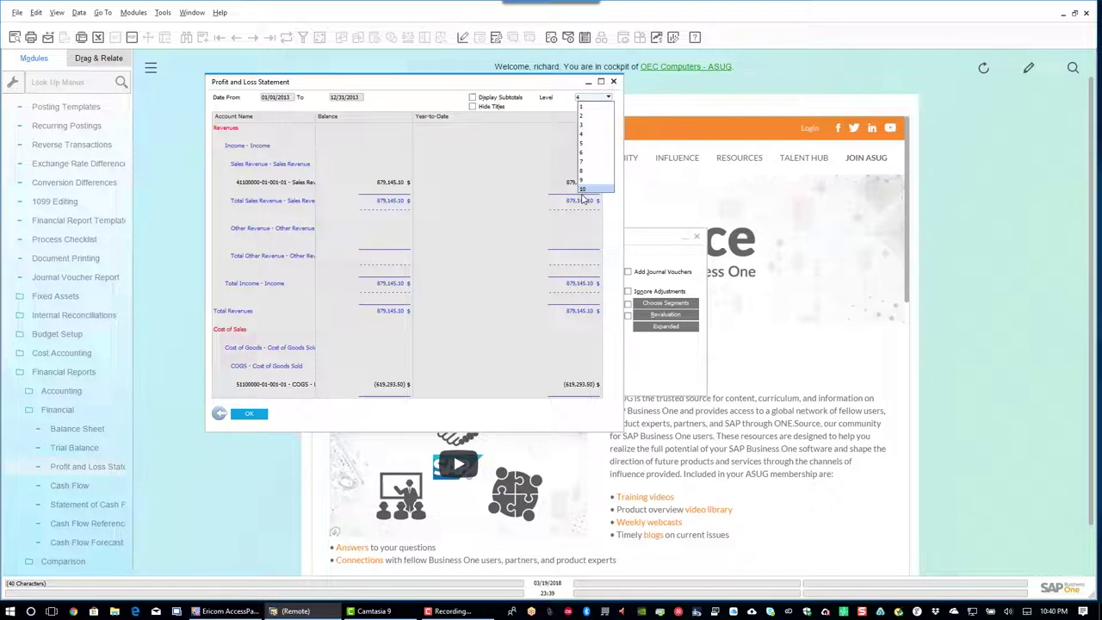
pyautogui.click(585, 117)
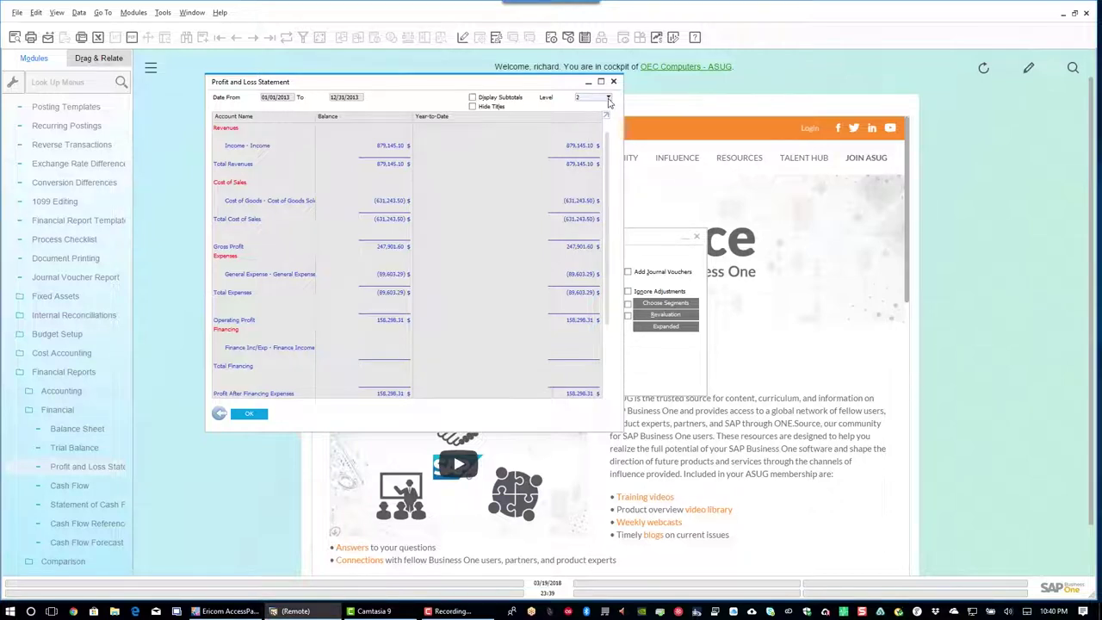
pyautogui.click(608, 100)
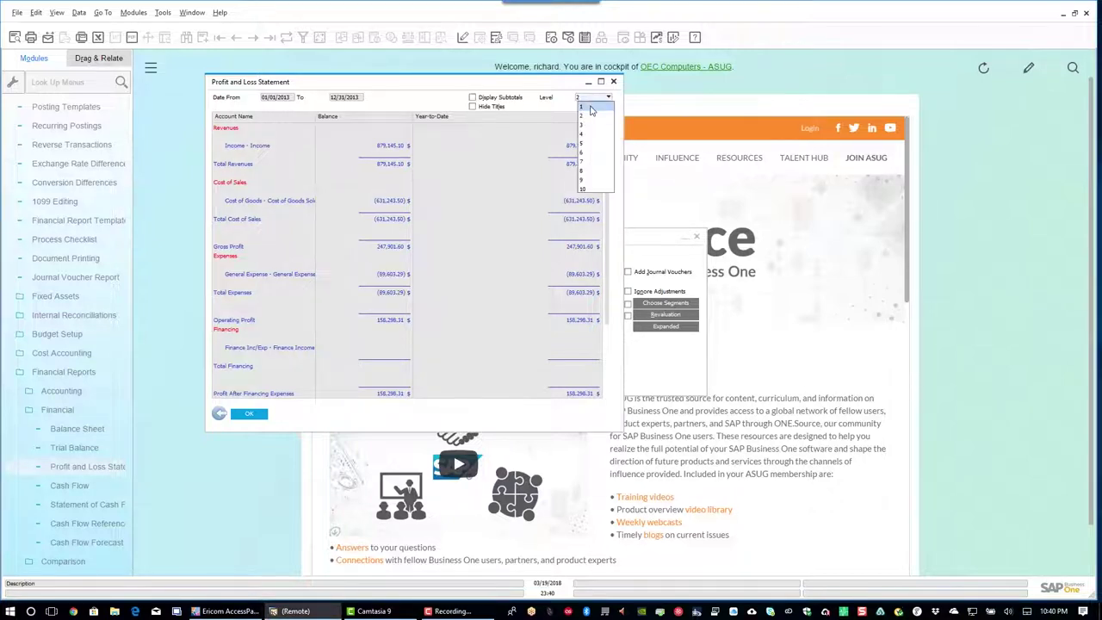
pyautogui.click(592, 110)
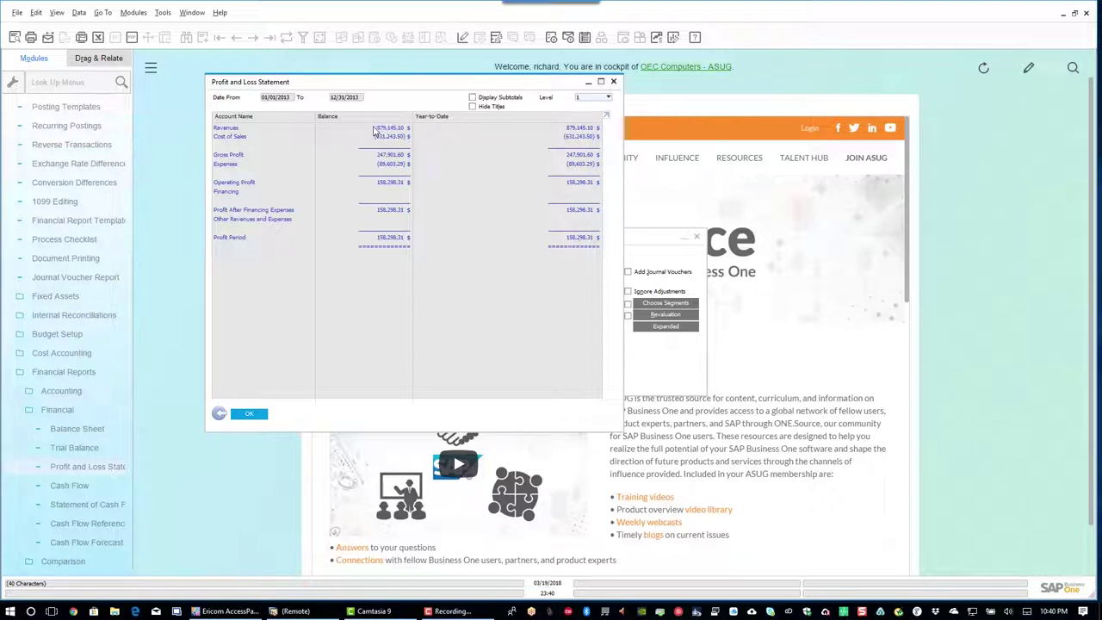
# Close the Profit and Loss Statement and run the Balance Sheet up to 12/31/2017 in an enlarged window
pyautogui.click(613, 83)
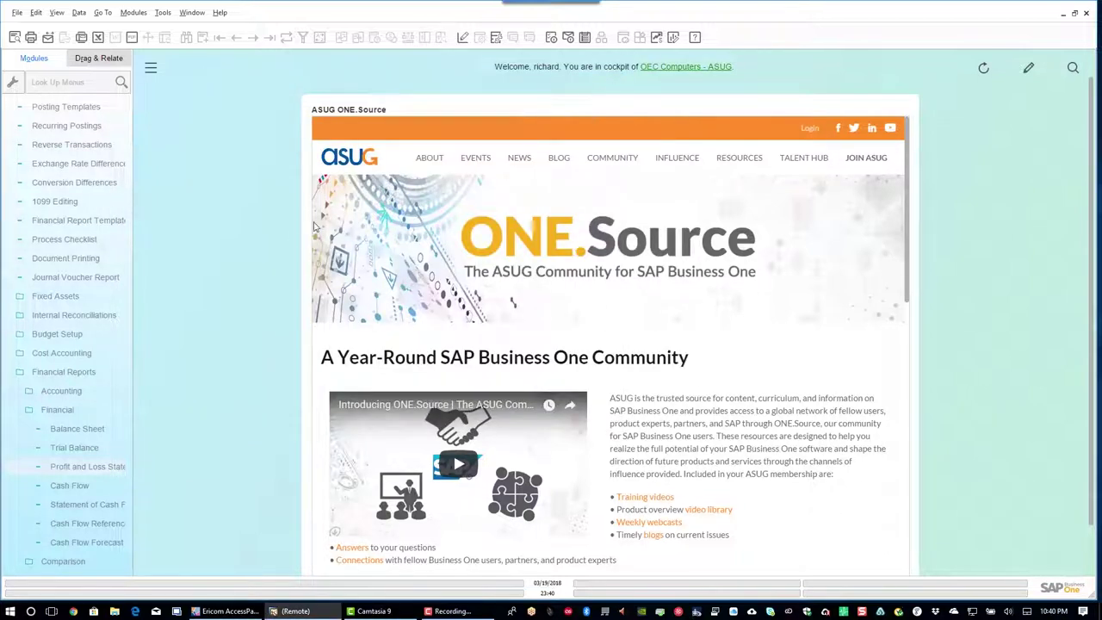
pyautogui.click(73, 430)
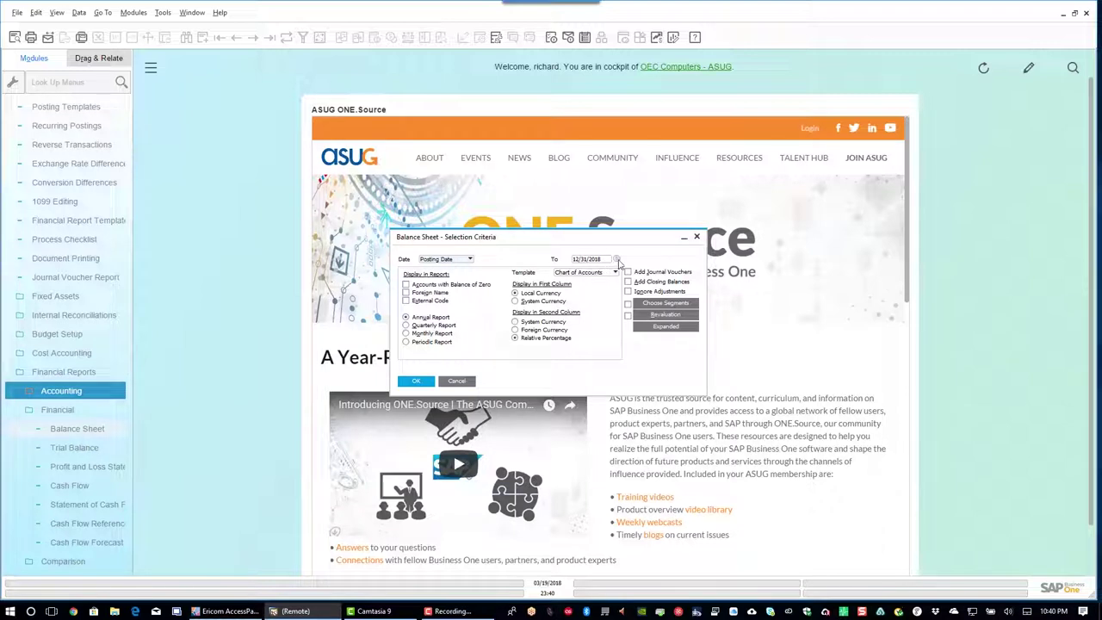
pyautogui.click(602, 263)
pyautogui.click(417, 384)
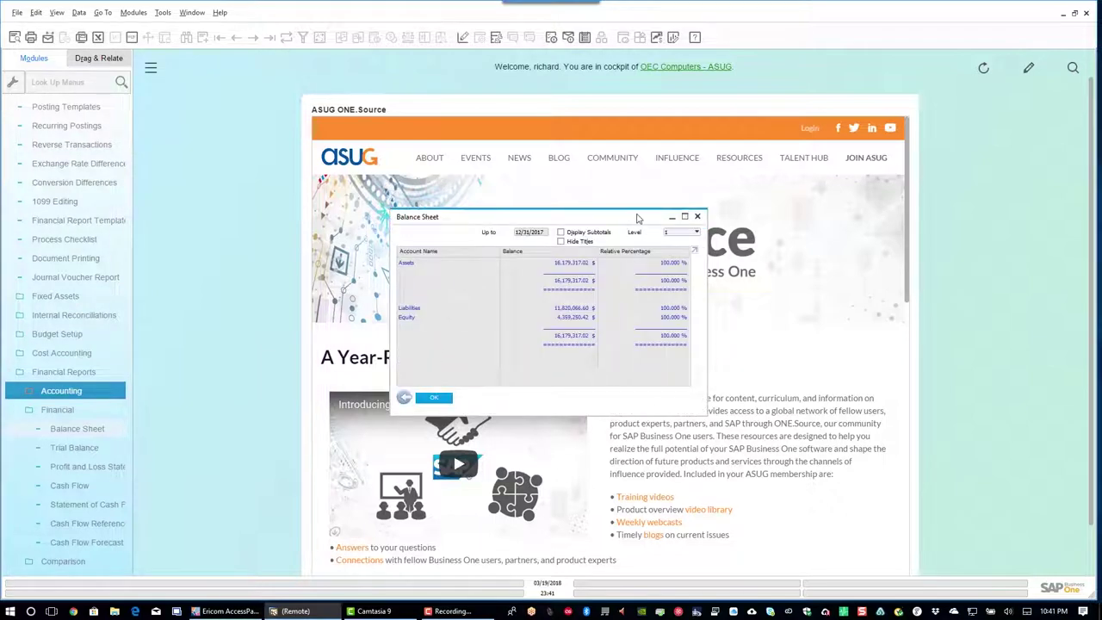
pyautogui.moveTo(598, 208); pyautogui.dragTo(444, 99)
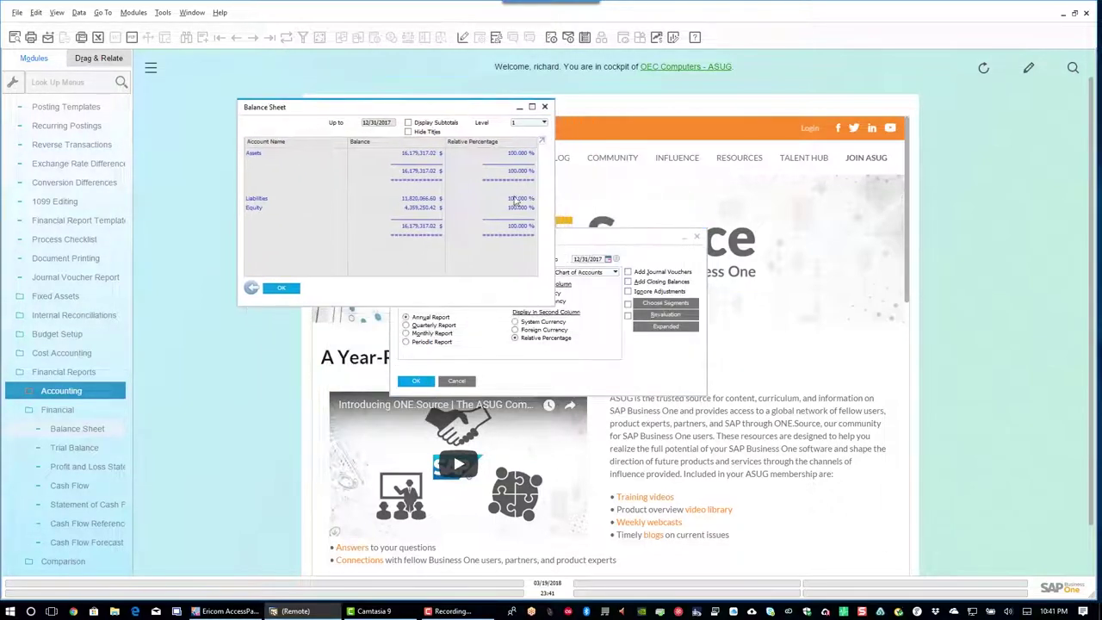
pyautogui.moveTo(551, 303); pyautogui.dragTo(815, 452)
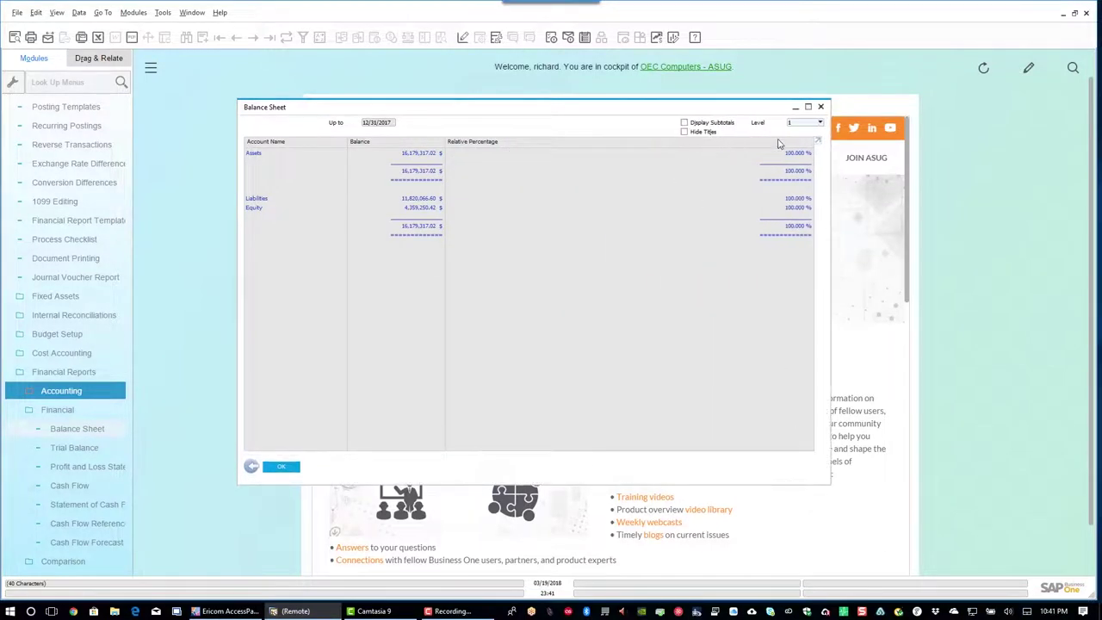
# Set the Balance Sheet to level 4 and widen the Account Name column to show more of the account names
pyautogui.click(820, 122)
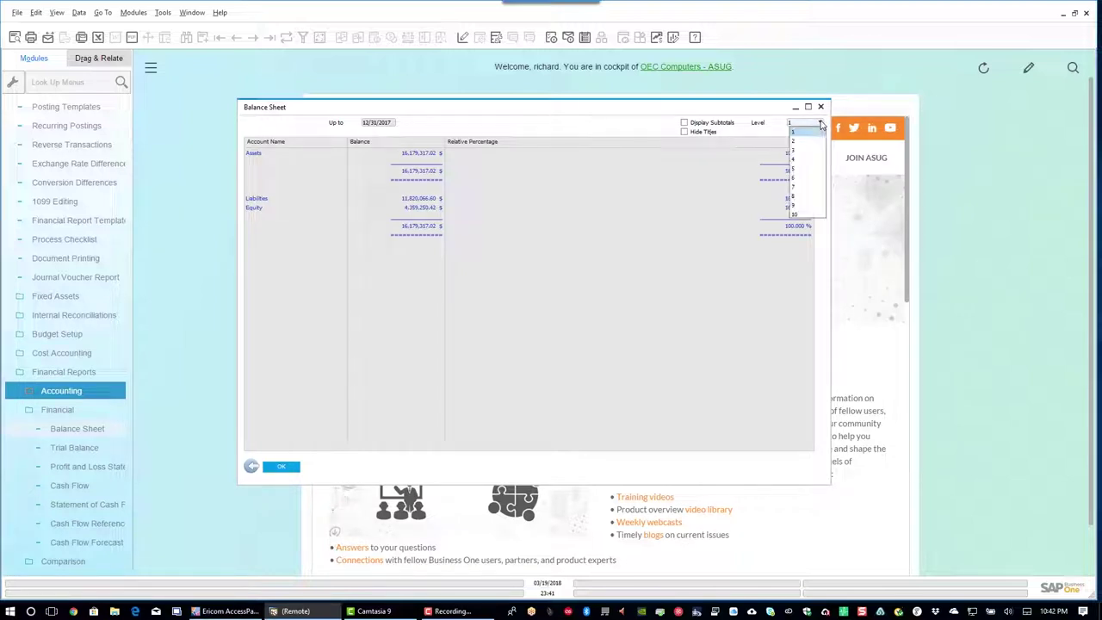
pyautogui.click(797, 166)
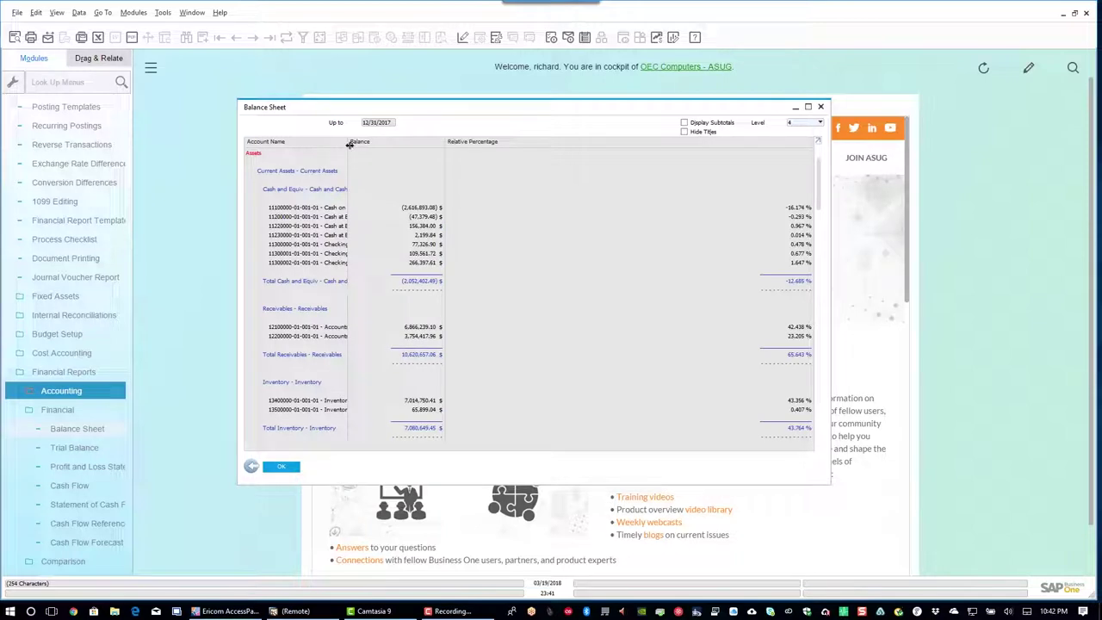
pyautogui.moveTo(348, 145); pyautogui.dragTo(403, 144)
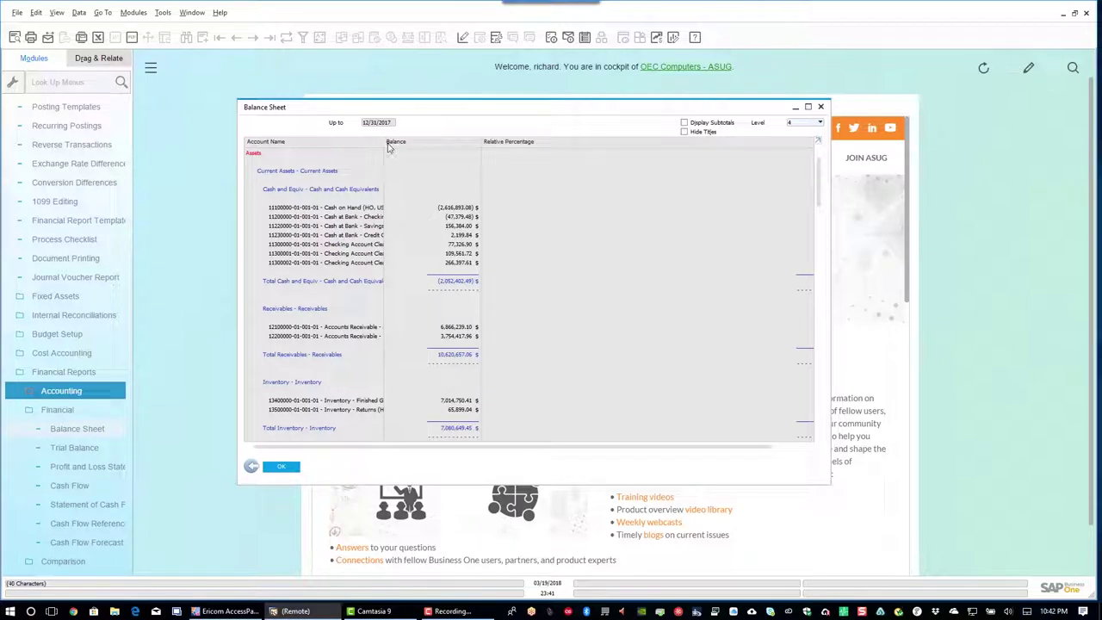
pyautogui.moveTo(385, 144); pyautogui.dragTo(411, 144)
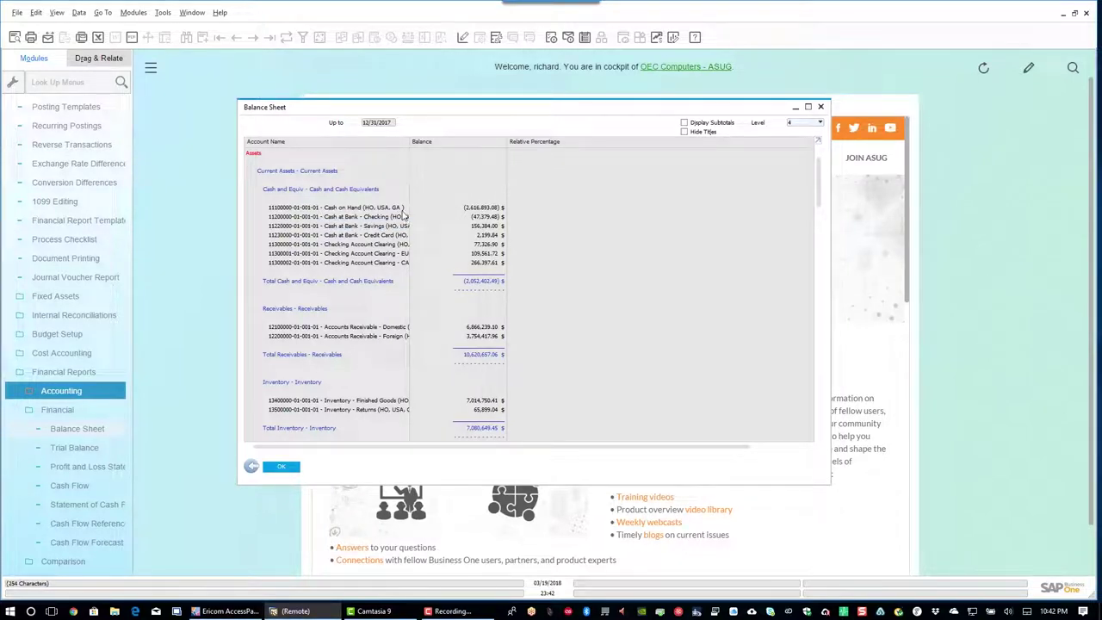
# Preview the level 4 report in the Balance Sheet layout and widen the preview window to show both account columns
pyautogui.click(15, 38)
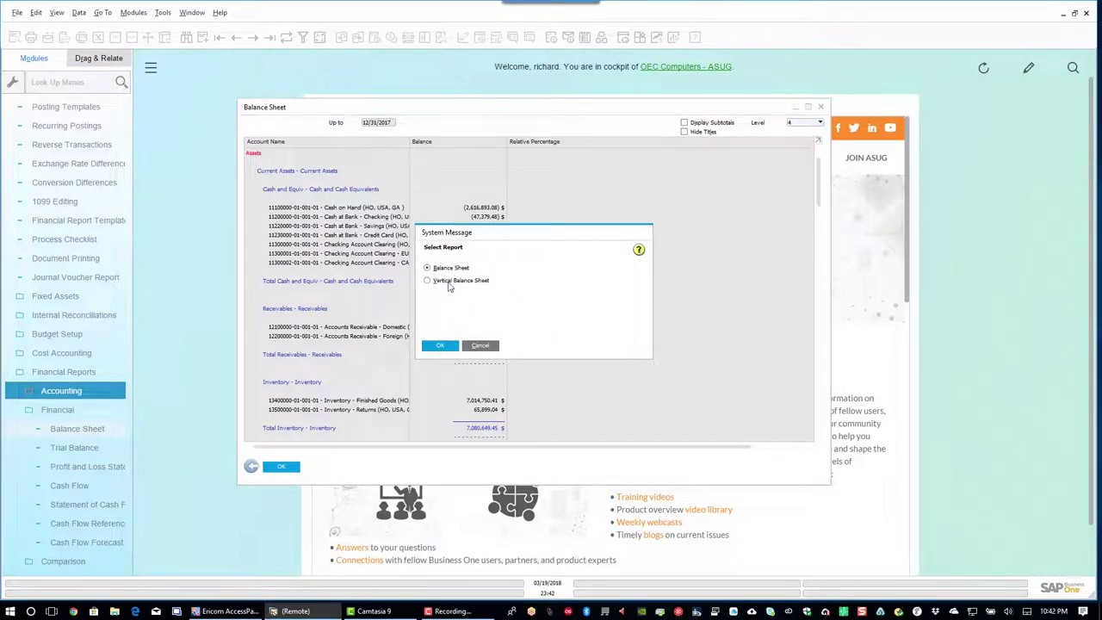
pyautogui.click(440, 345)
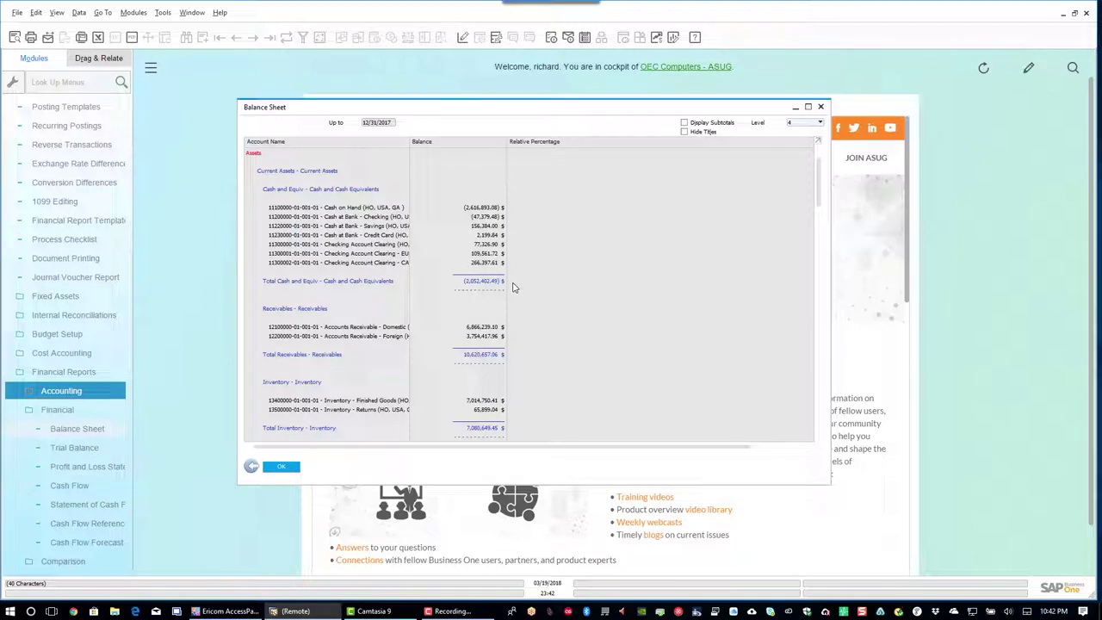
pyautogui.doubleClick(376, 280)
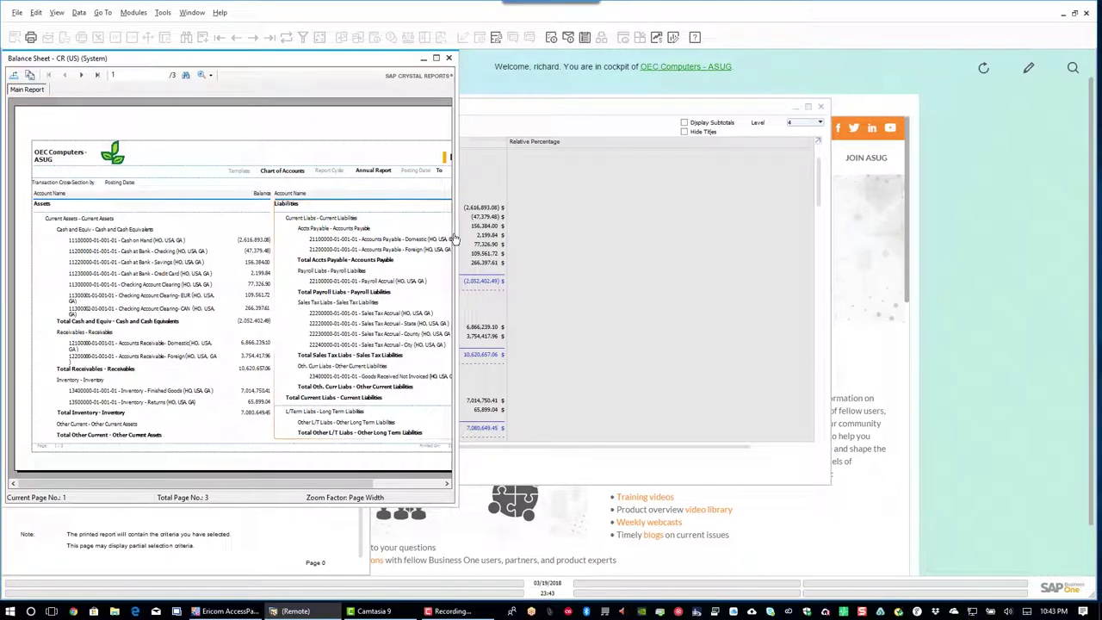
pyautogui.moveTo(459, 235); pyautogui.dragTo(688, 246)
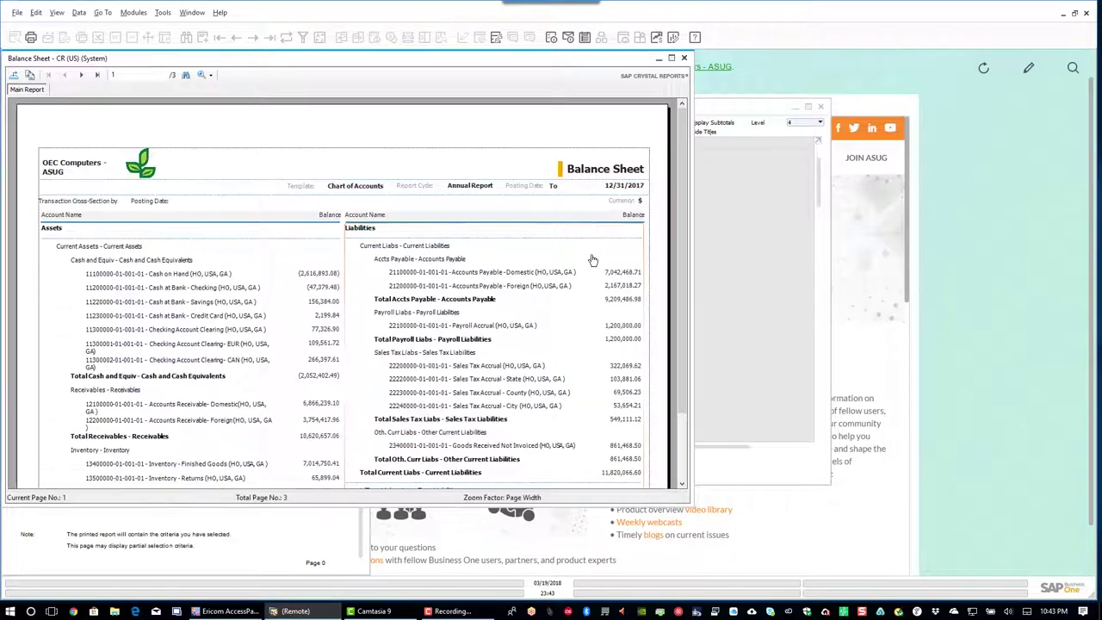
# Review pages 1 and 2 of the Balance Sheet preview, and close it together with its selection criteria page
pyautogui.scroll(-3, 592, 259)
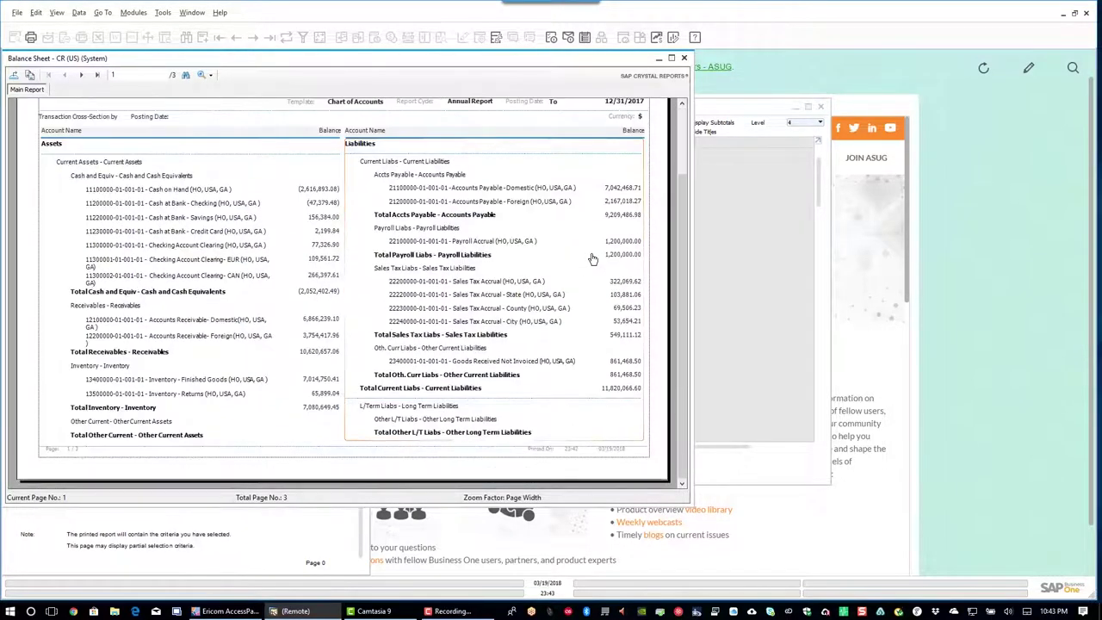
pyautogui.scroll(3, 593, 256)
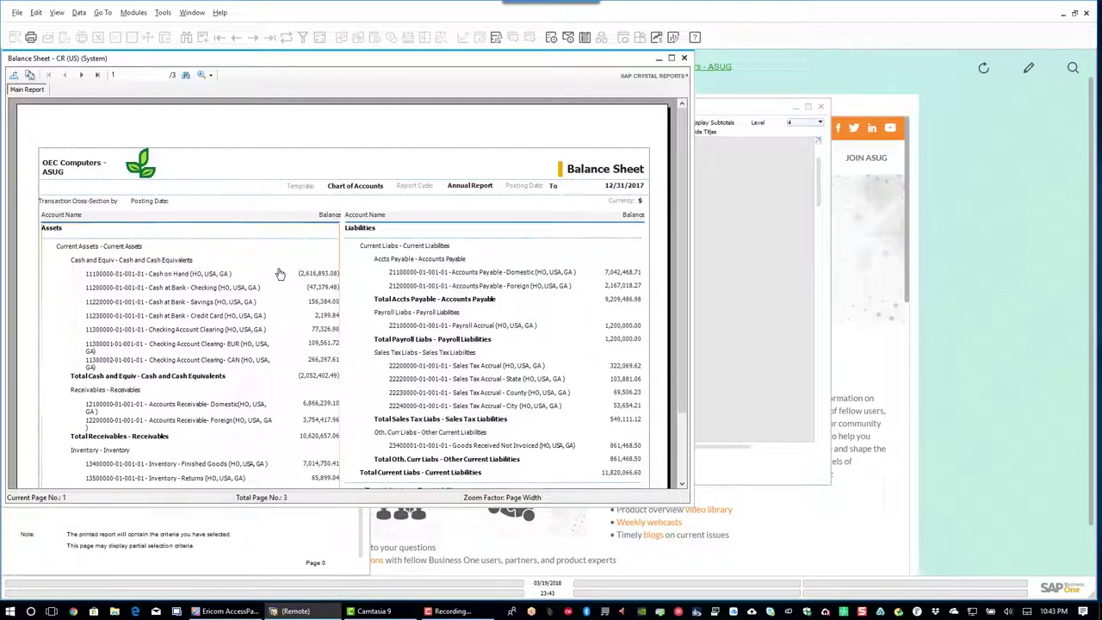
pyautogui.scroll(-3, 280, 274)
pyautogui.scroll(3, 280, 273)
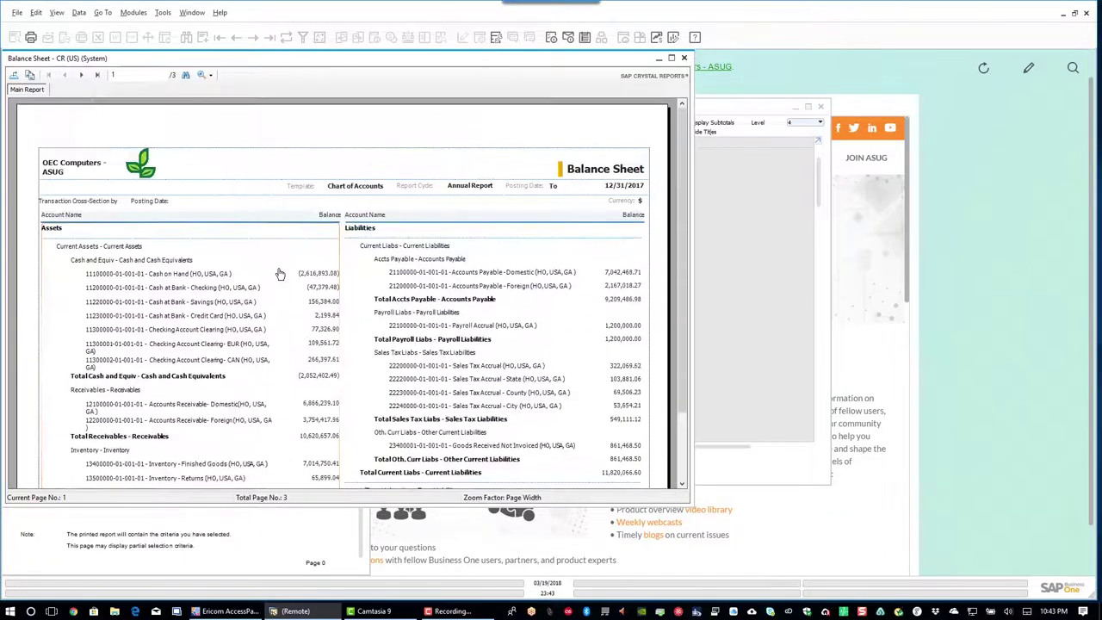
pyautogui.click(79, 76)
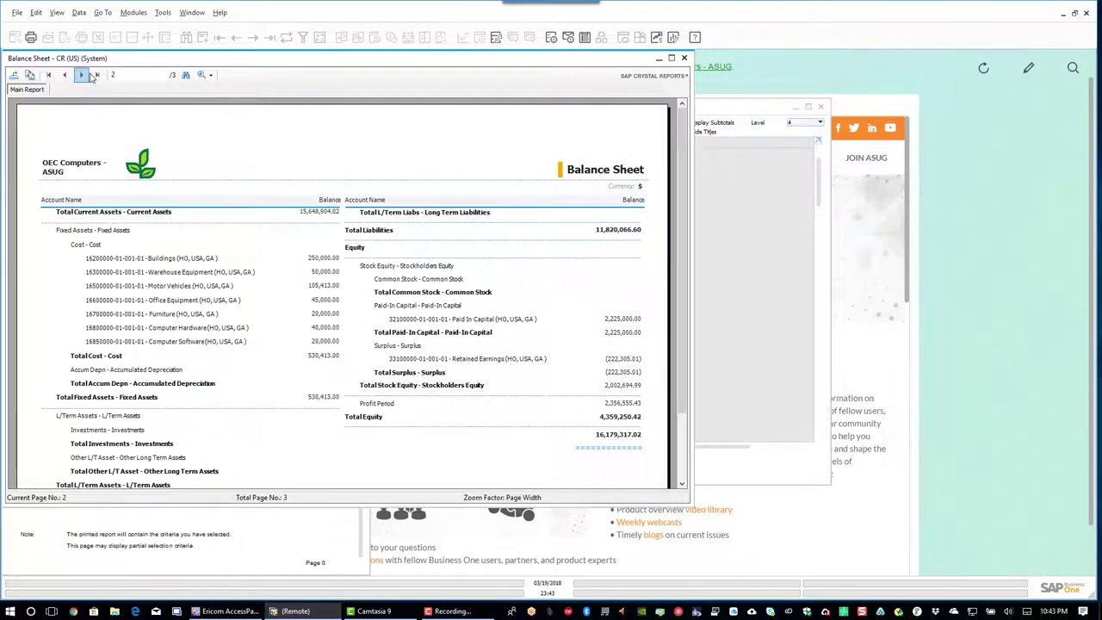
pyautogui.click(683, 57)
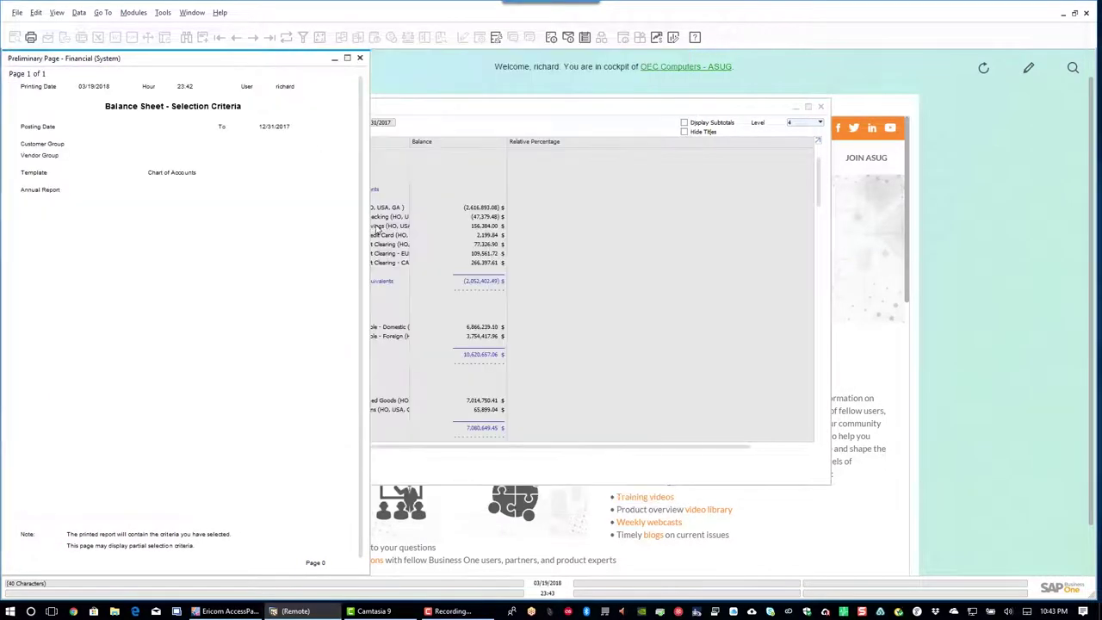
pyautogui.click(360, 60)
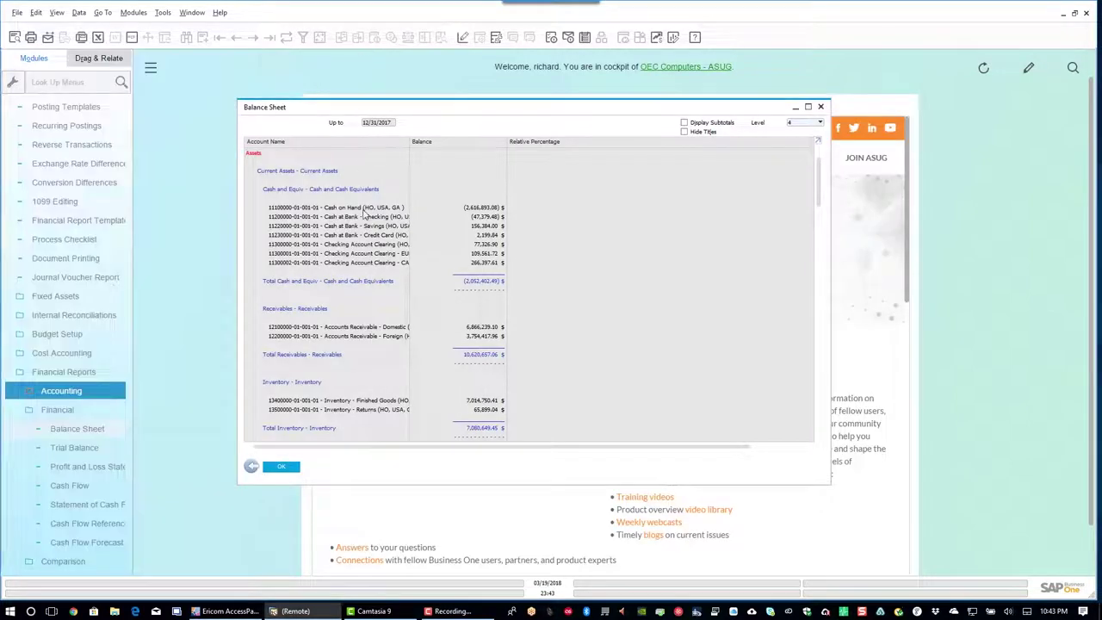
# Preview the report in the Vertical Balance Sheet layout and look over its first page
pyautogui.click(15, 38)
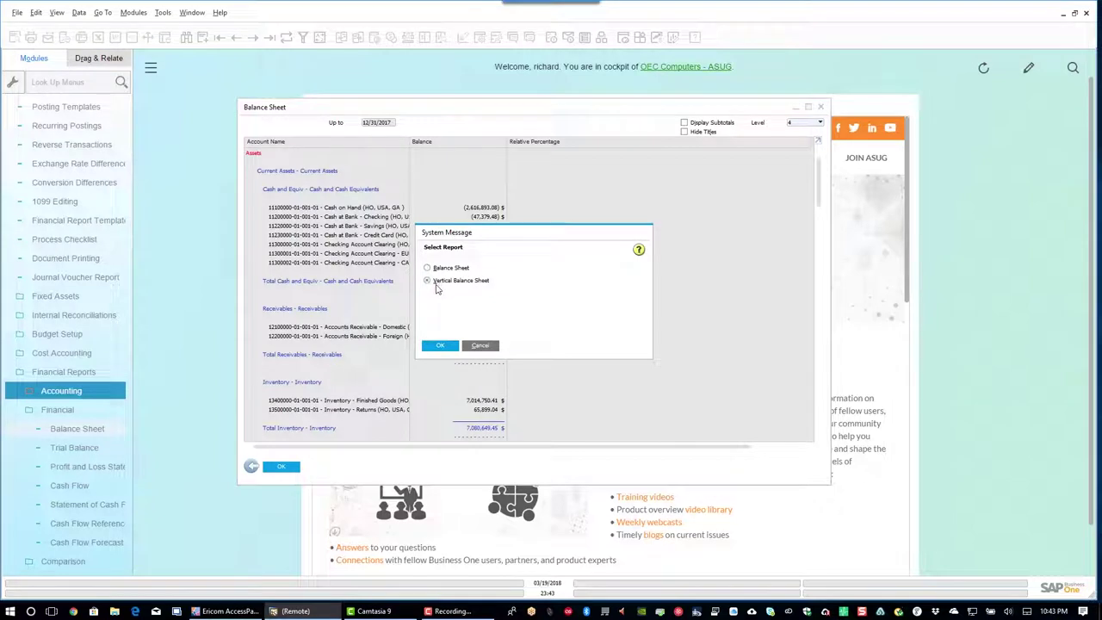
pyautogui.click(438, 345)
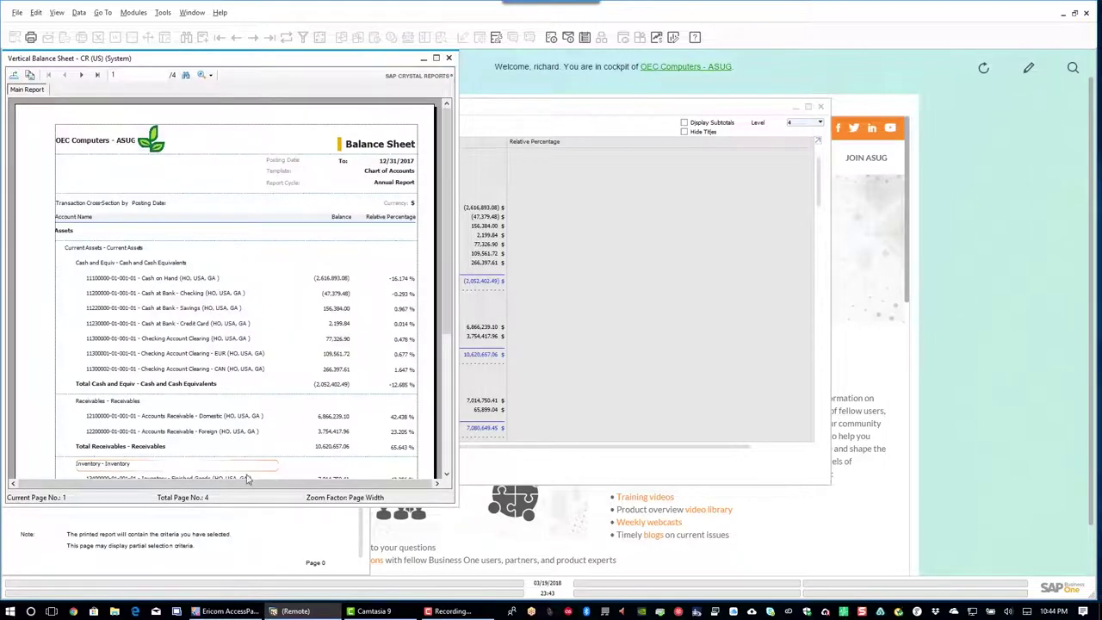
pyautogui.scroll(-1, 254, 273)
pyautogui.scroll(-2, 253, 273)
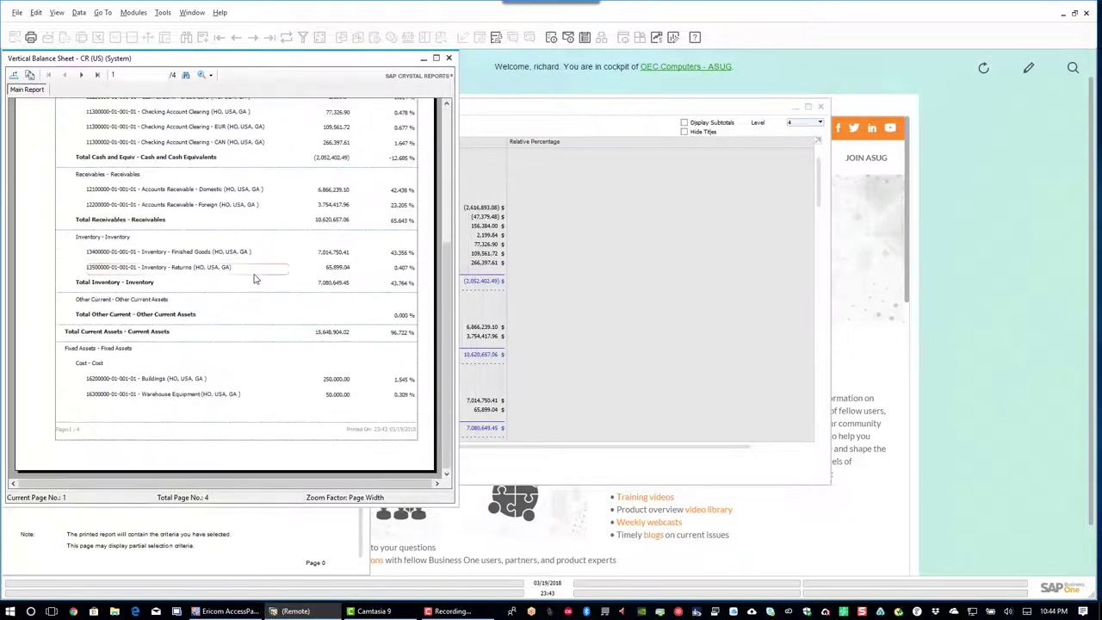
pyautogui.scroll(3, 253, 267)
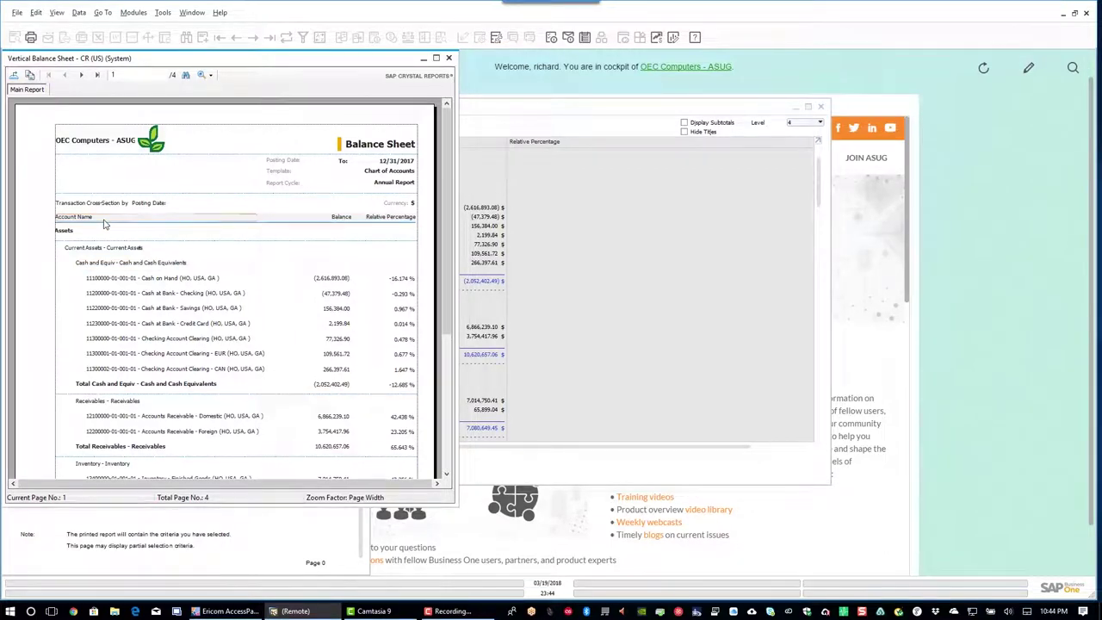
pyautogui.scroll(-5, 104, 224)
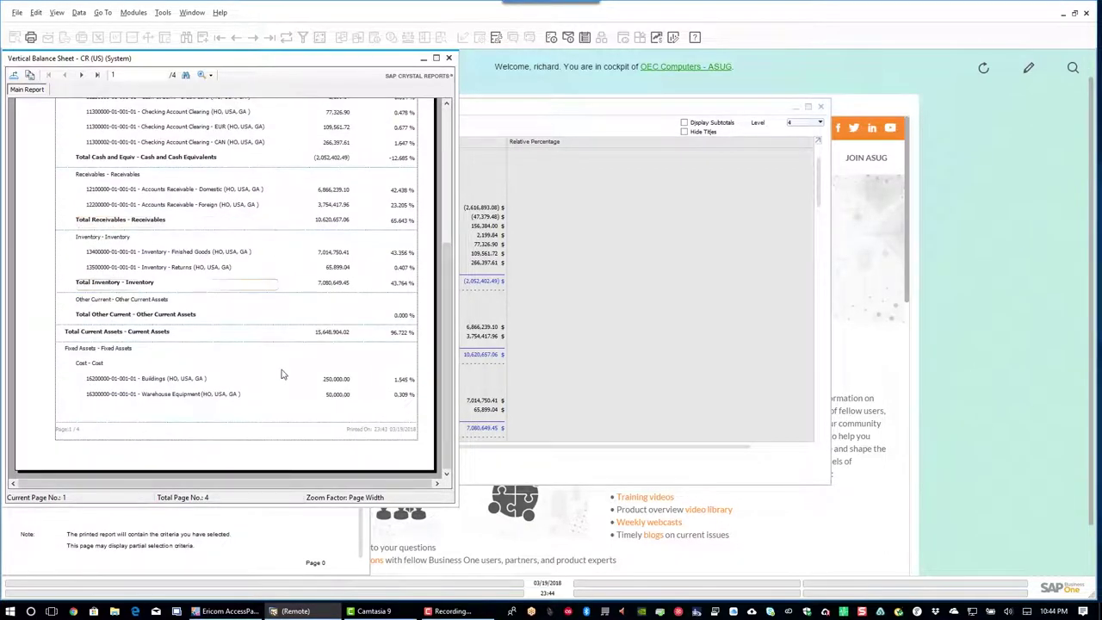
# Advance the vertical preview to page 3, and close it together with its selection criteria page
pyautogui.click(82, 75)
pyautogui.click(83, 75)
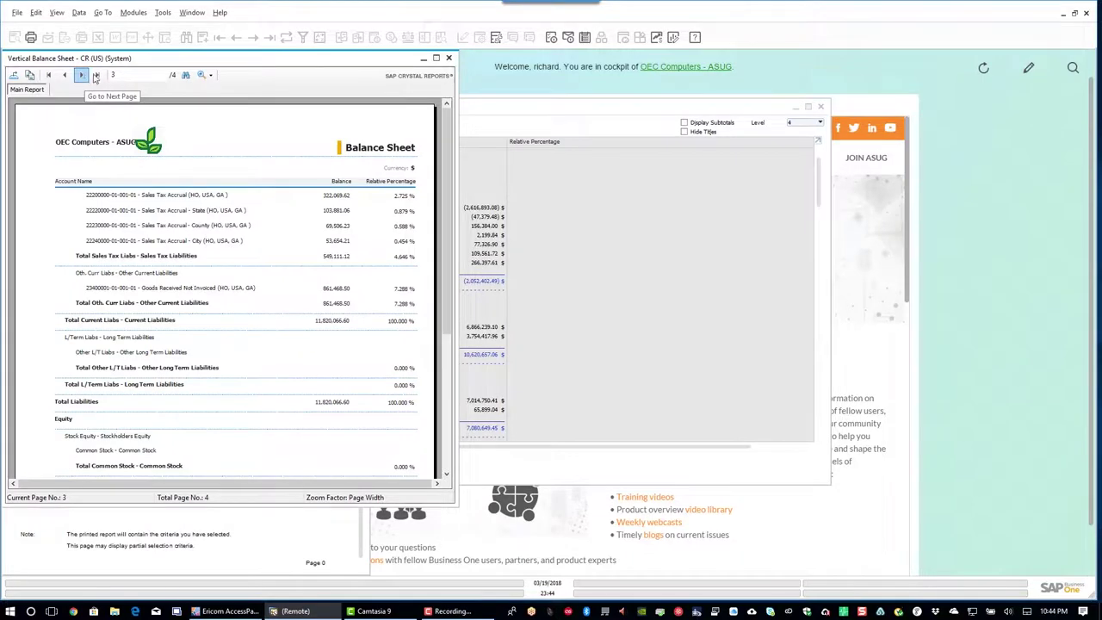
pyautogui.click(448, 58)
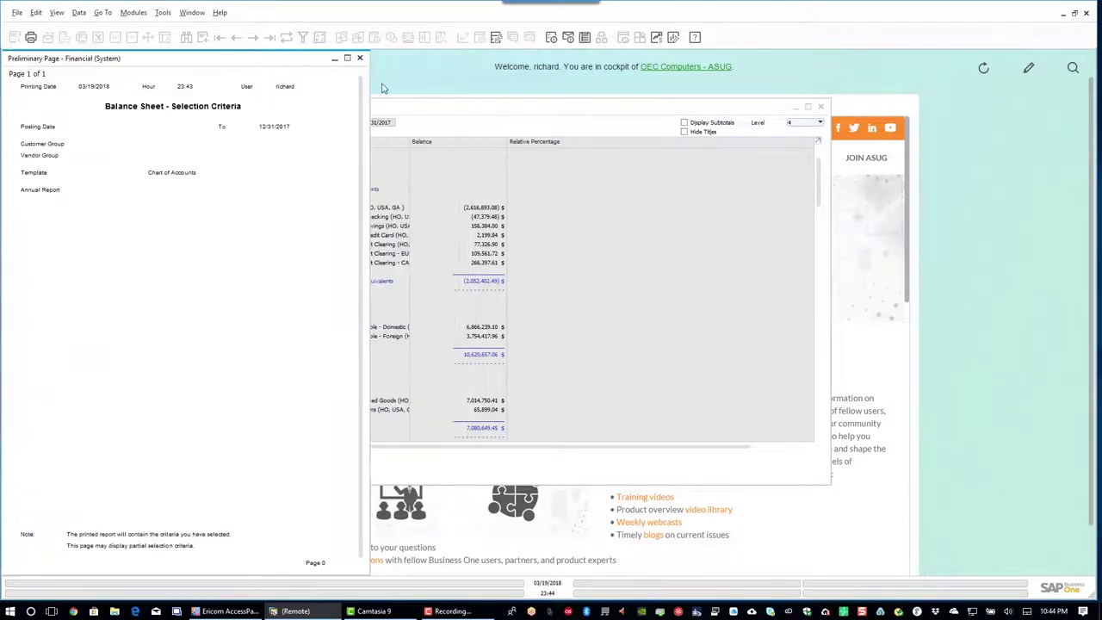
pyautogui.click(360, 58)
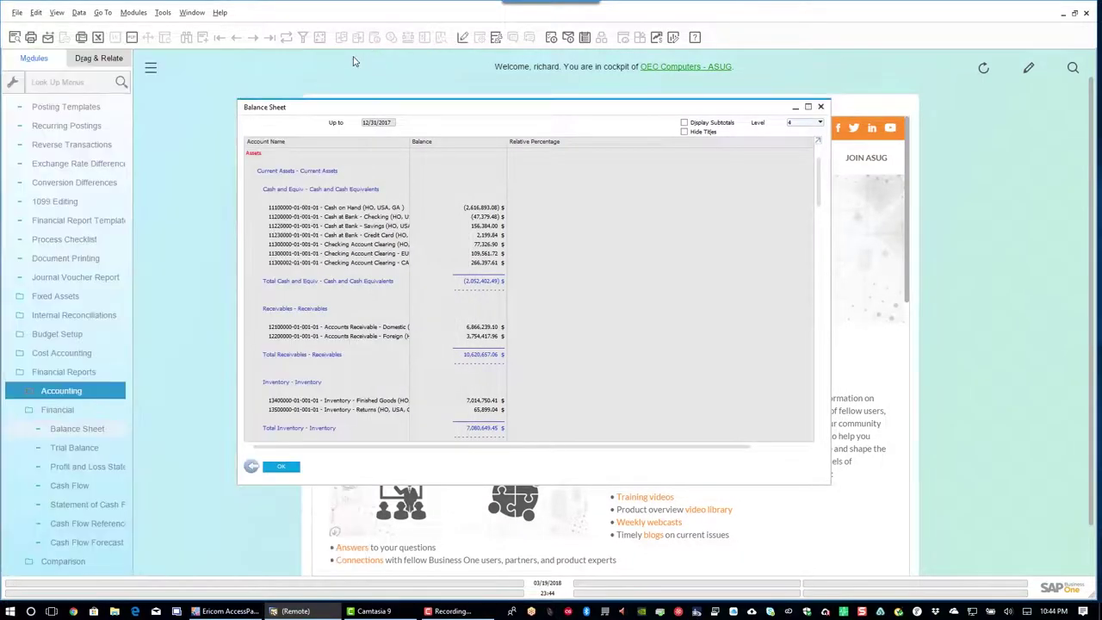
# Close the Balance Sheet, open the Trial Balance selection criteria and exclude business partners from the report
pyautogui.click(820, 107)
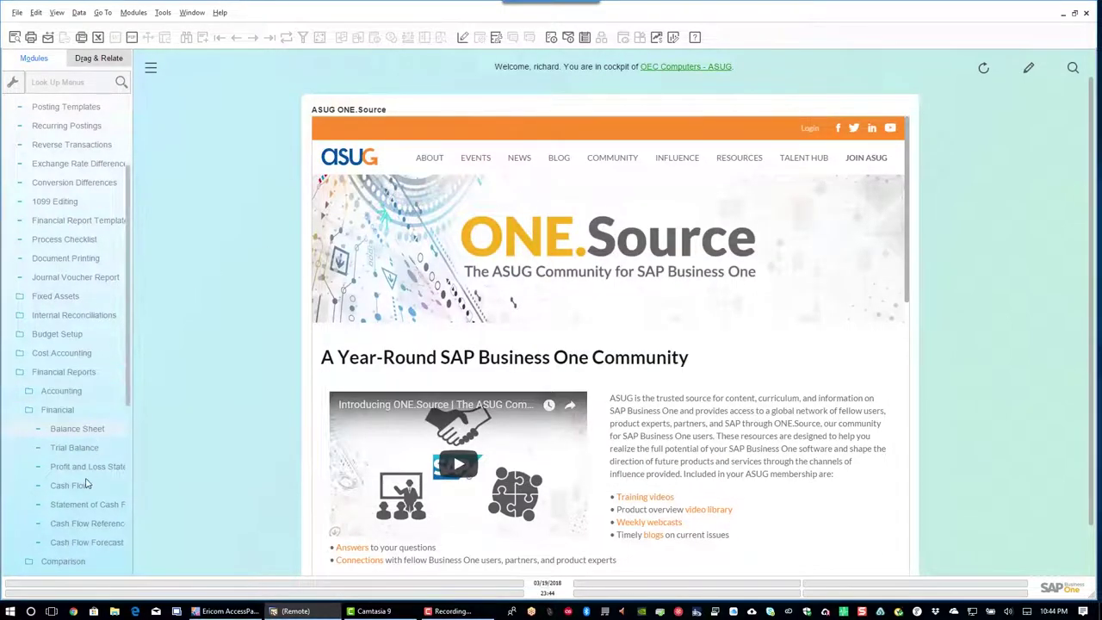
pyautogui.click(65, 453)
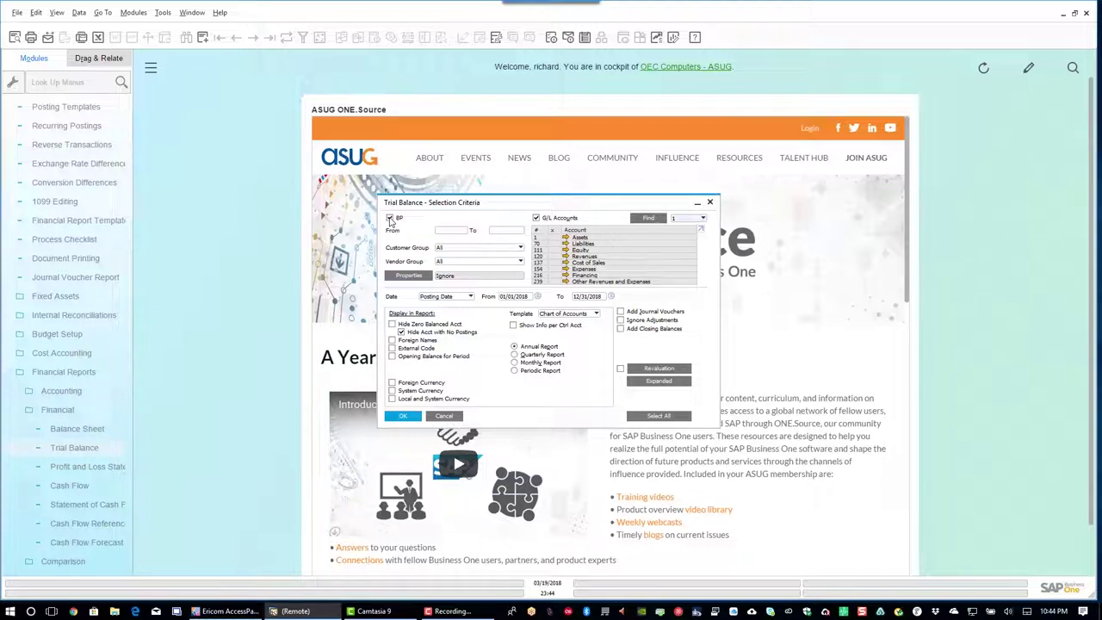
pyautogui.click(390, 217)
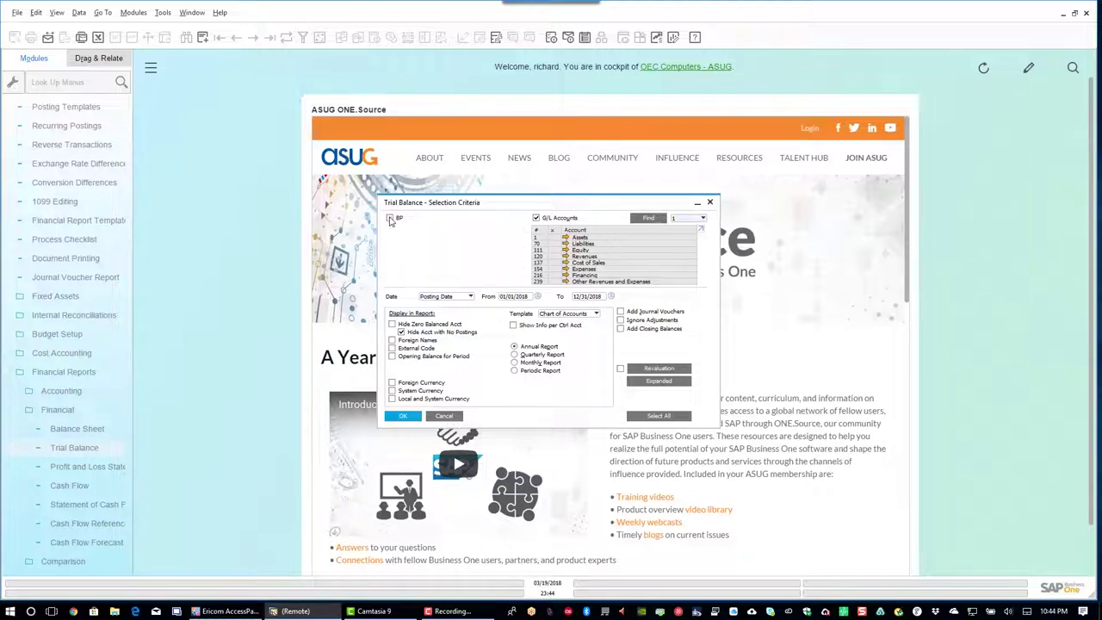
pyautogui.click(390, 218)
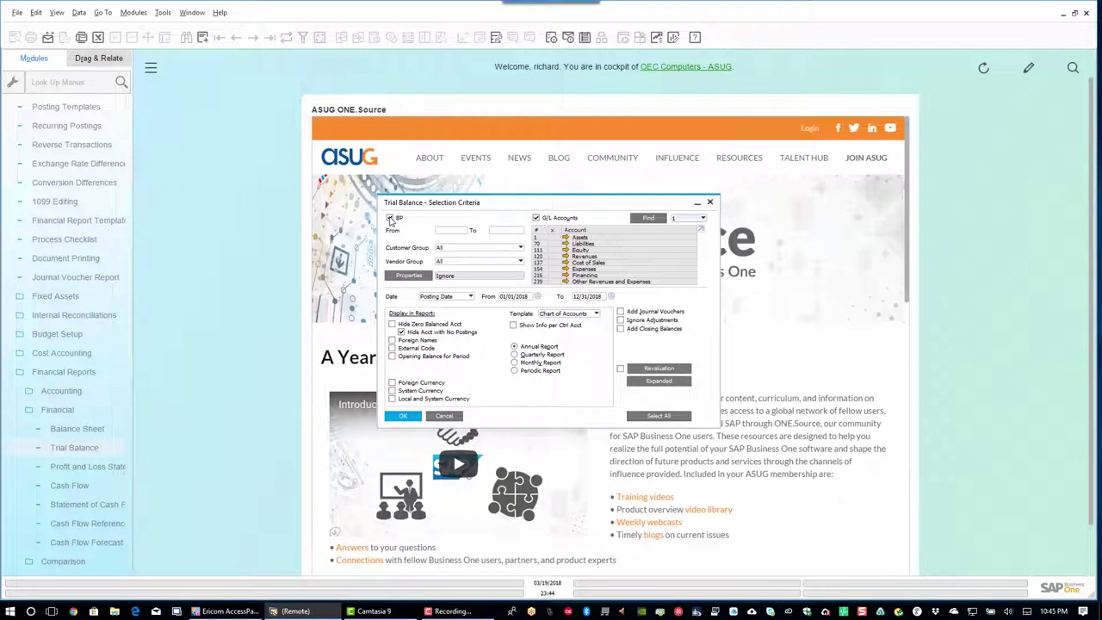
pyautogui.click(390, 218)
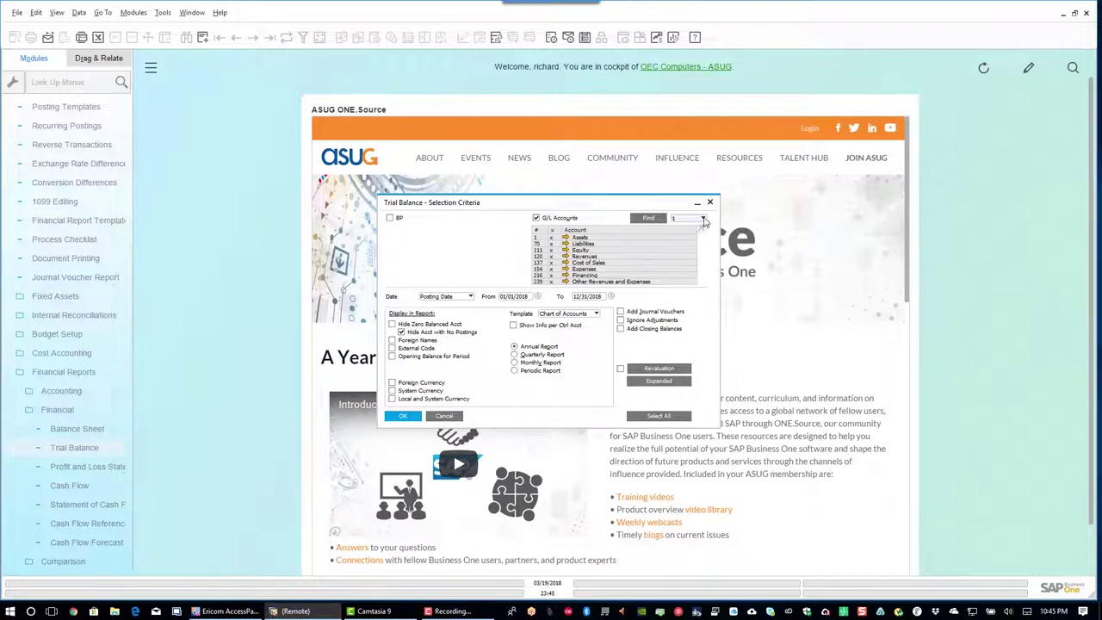
# Set the G/L account list to level 4 with all accounts marked for the Trial Balance
pyautogui.click(704, 219)
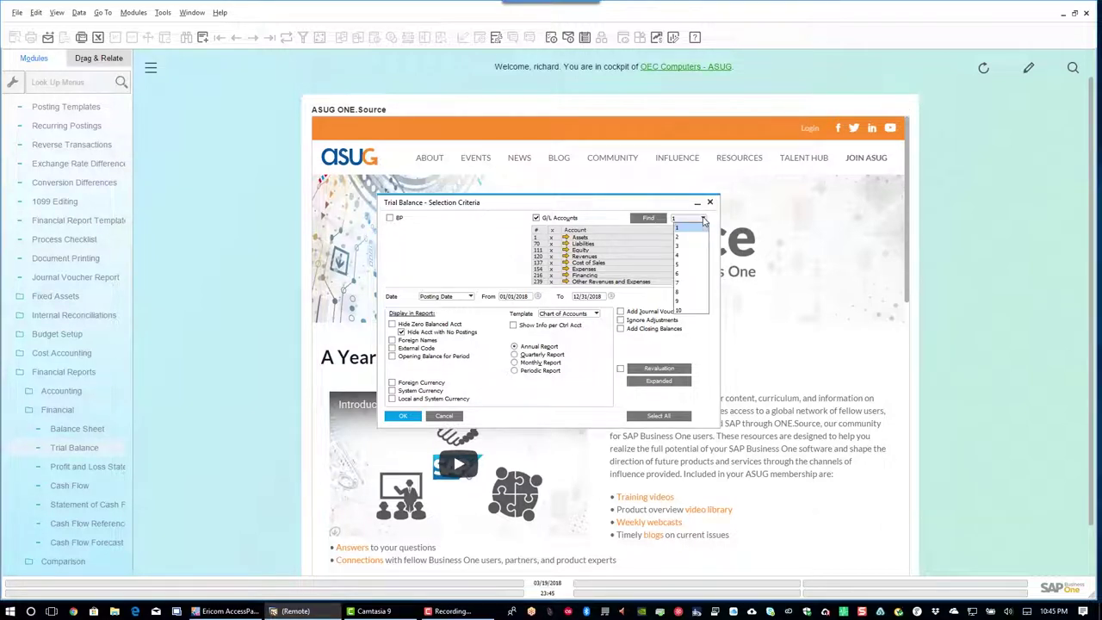
pyautogui.click(680, 255)
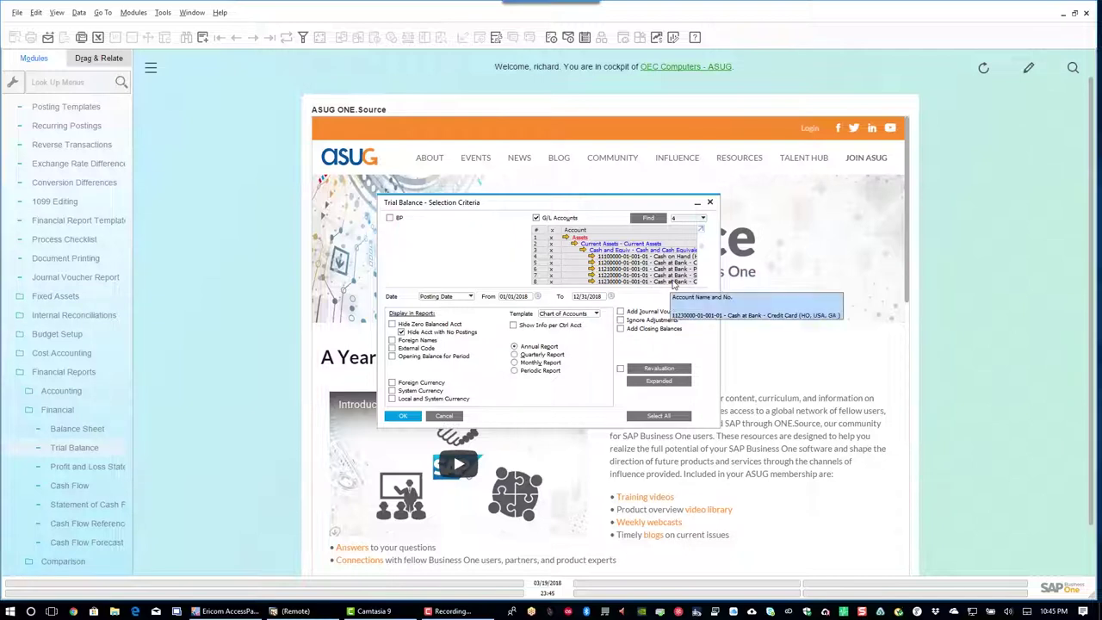
pyautogui.click(553, 232)
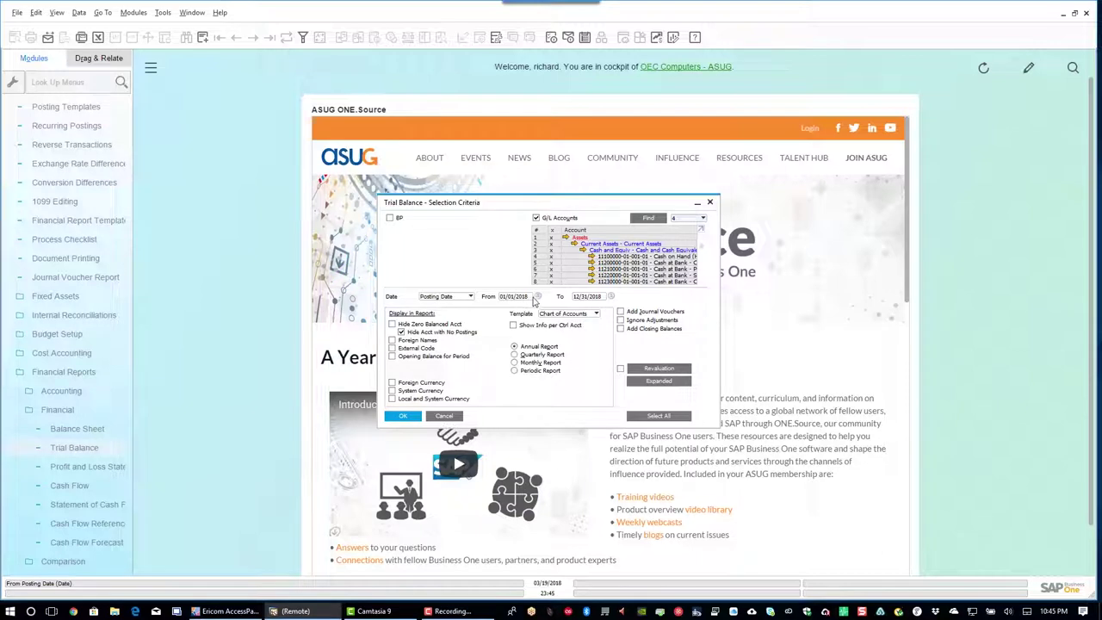
pyautogui.click(530, 298)
pyautogui.click(527, 297)
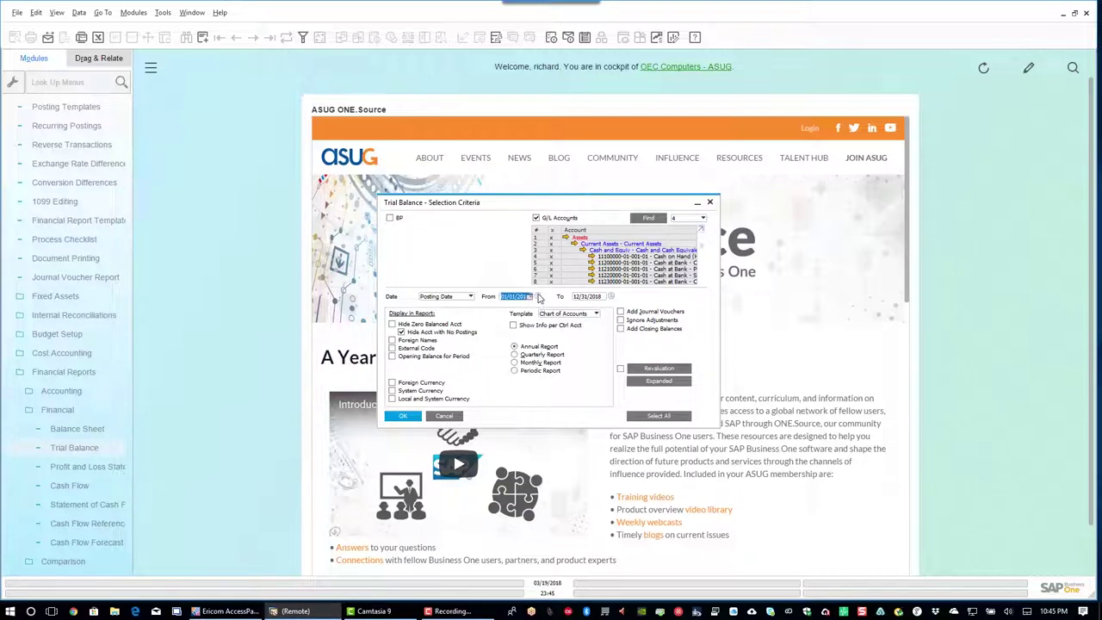
pyautogui.click(537, 296)
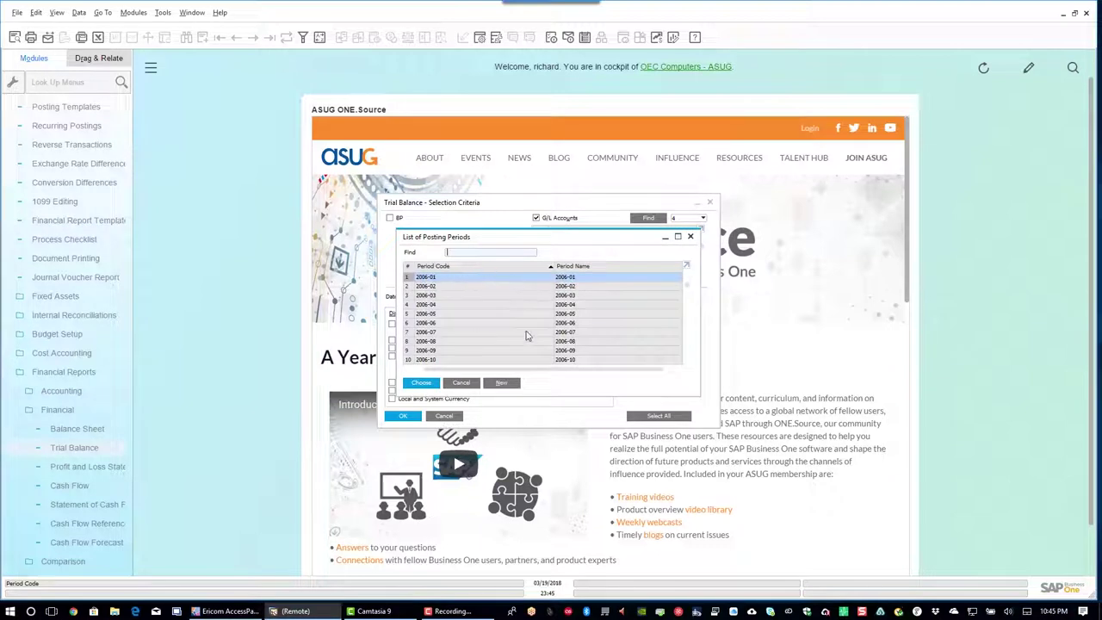
pyautogui.click(461, 384)
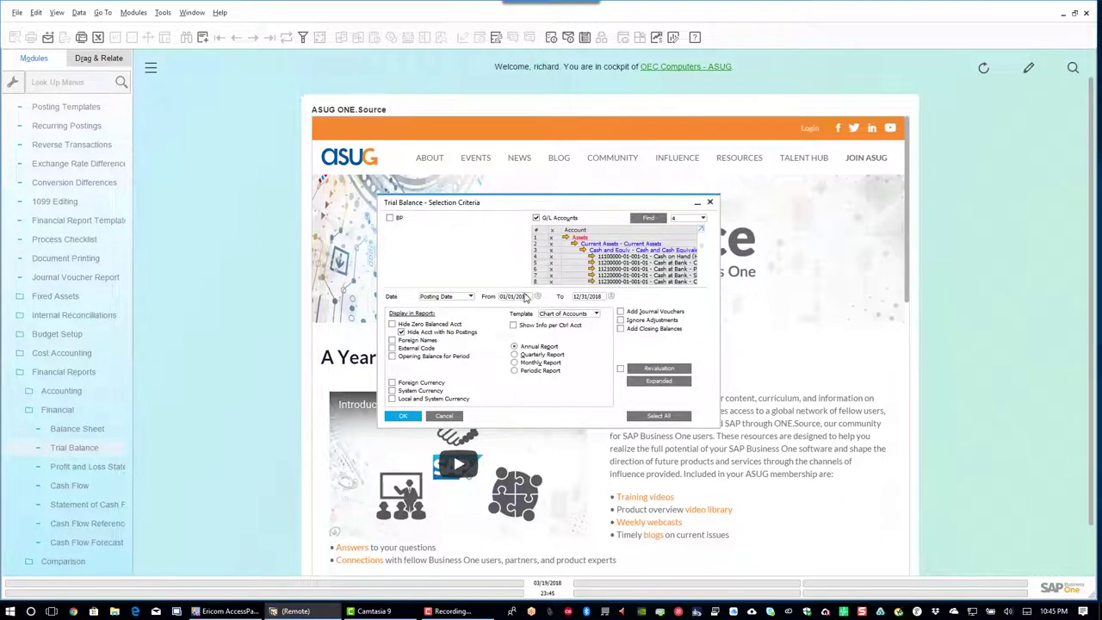
# Set the Trial Balance's posting date range from 01/01/2016 to 12/31/2016
pyautogui.doubleClick(524, 297)
pyautogui.press('Tab')
pyautogui.click(599, 297)
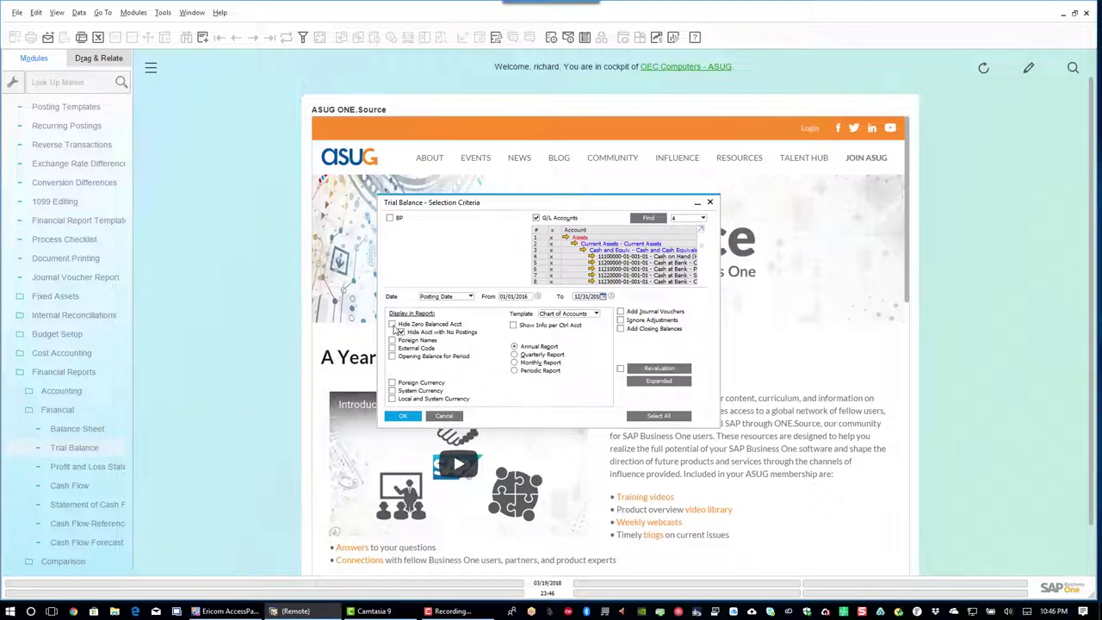
# Try the Hide Zero Balanced Acct option and the Periodic and Quarterly report types, returning to Annual Report
pyautogui.click(393, 326)
pyautogui.click(392, 325)
pyautogui.click(514, 371)
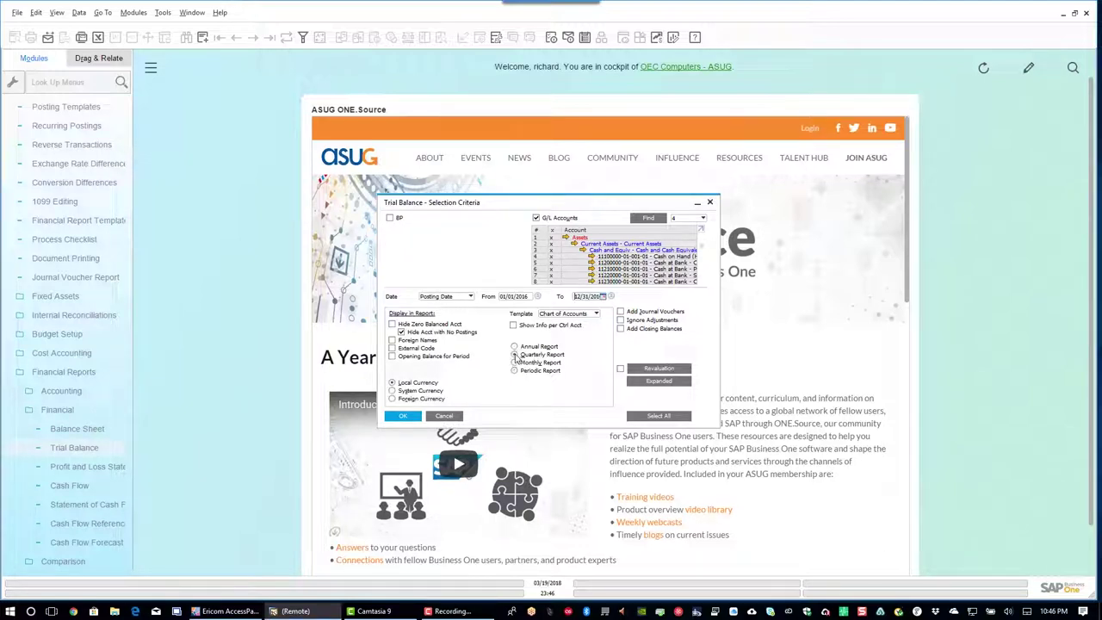
pyautogui.click(515, 355)
pyautogui.click(514, 346)
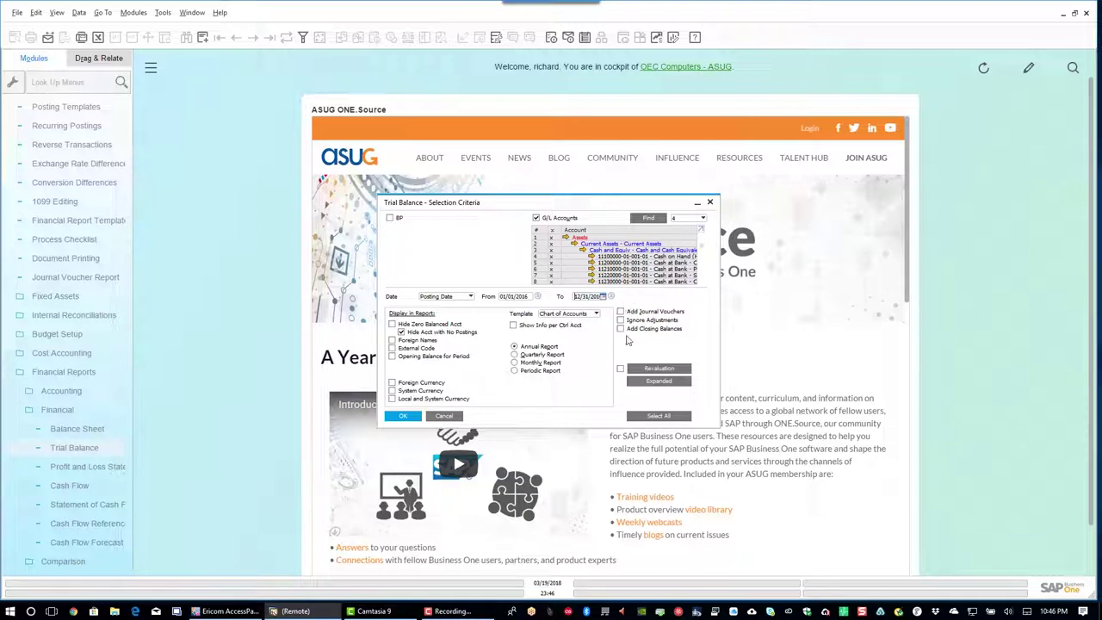
# Check the expanded selection criteria, leave them unset and run the Trial Balance
pyautogui.click(655, 381)
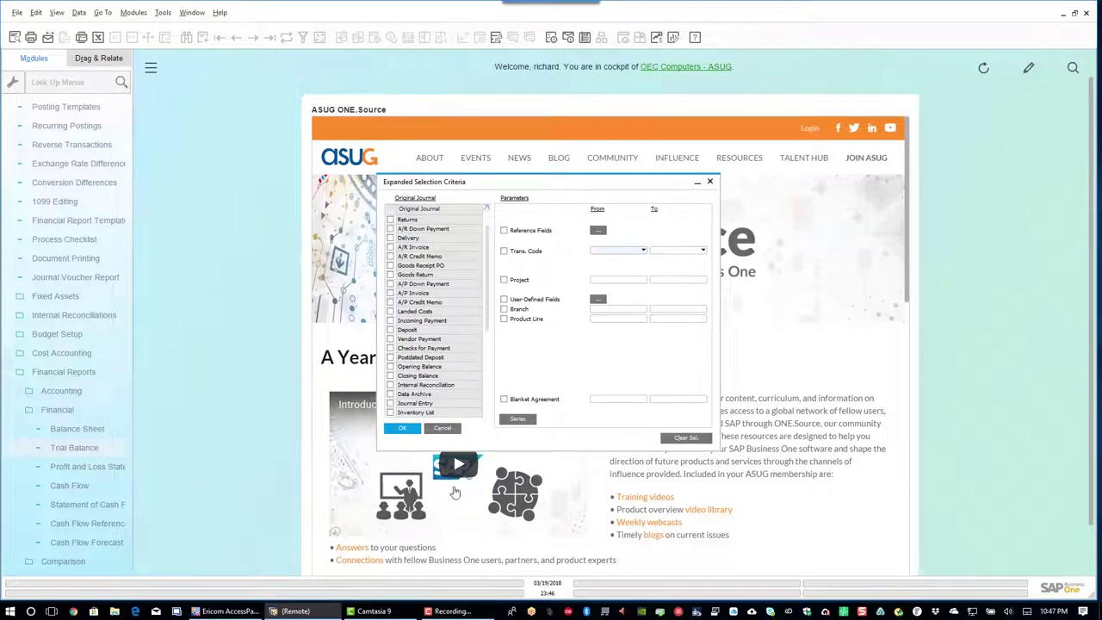
pyautogui.click(450, 431)
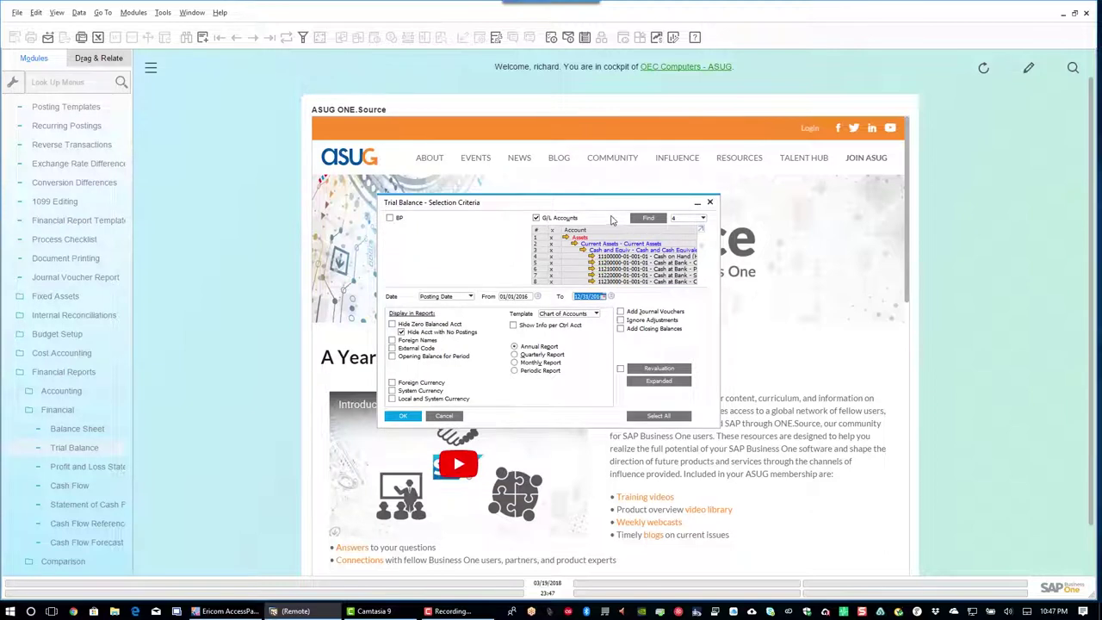
pyautogui.click(403, 416)
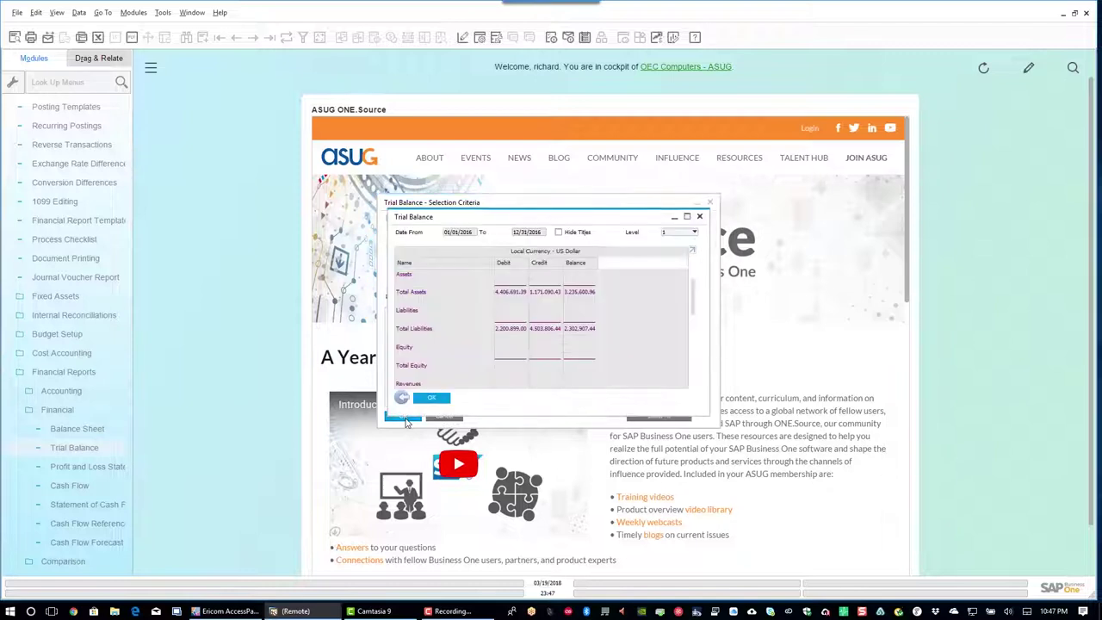
# Maximize the Trial Balance report, display it at level 4, and close the report and its selection criteria
pyautogui.click(688, 218)
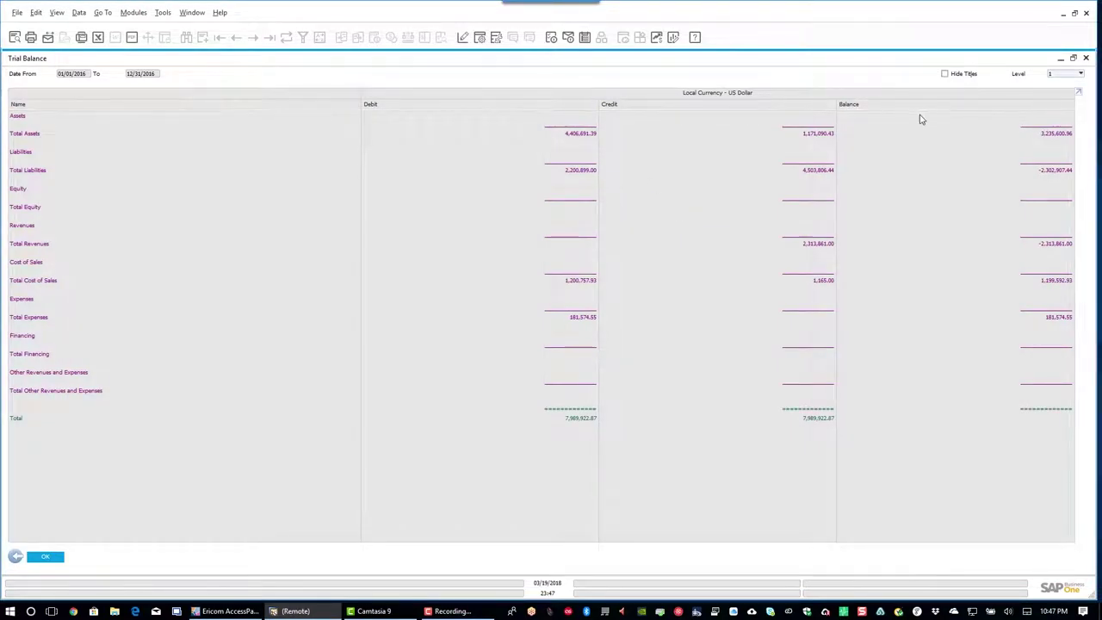
pyautogui.click(1082, 76)
pyautogui.click(1061, 111)
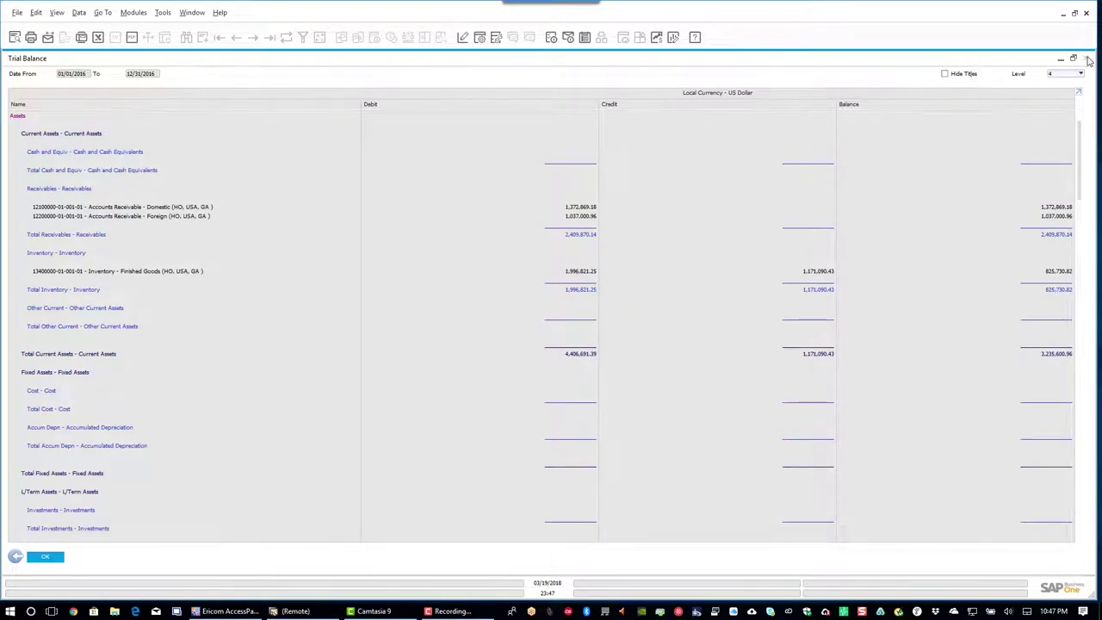
pyautogui.click(16, 558)
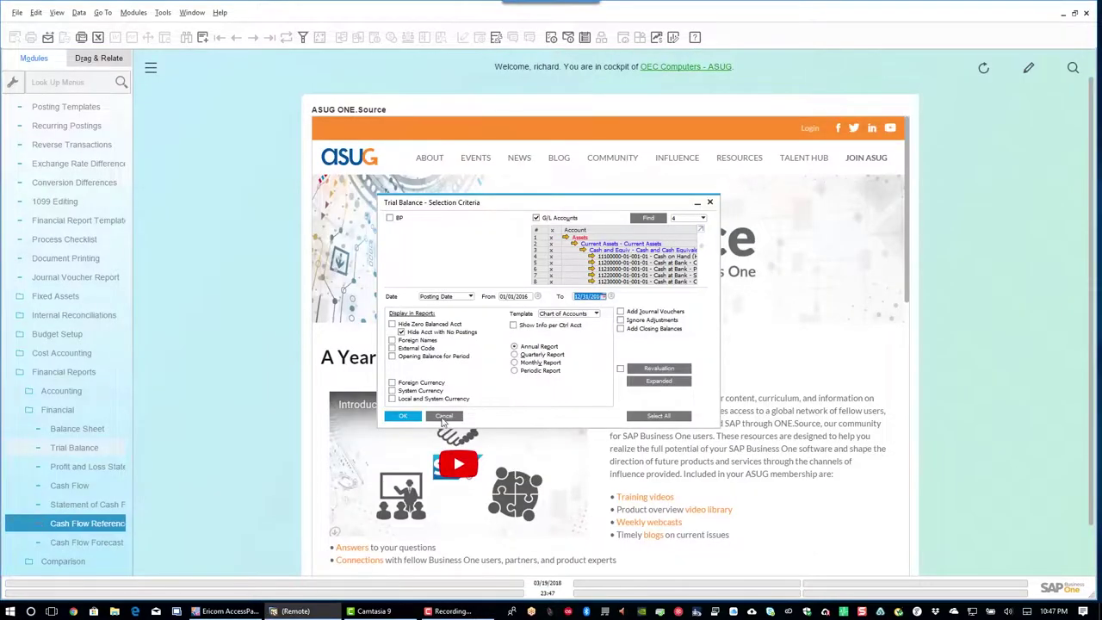
pyautogui.click(443, 416)
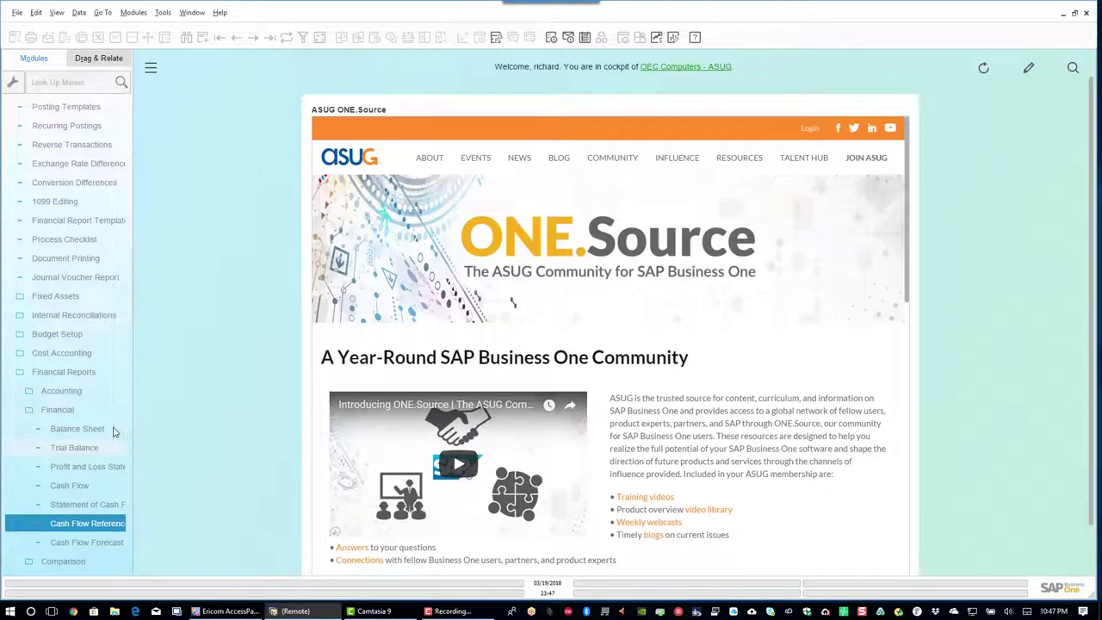
# Open the Financial Report Templates window to view its template settings, and close it without making changes
pyautogui.click(78, 448)
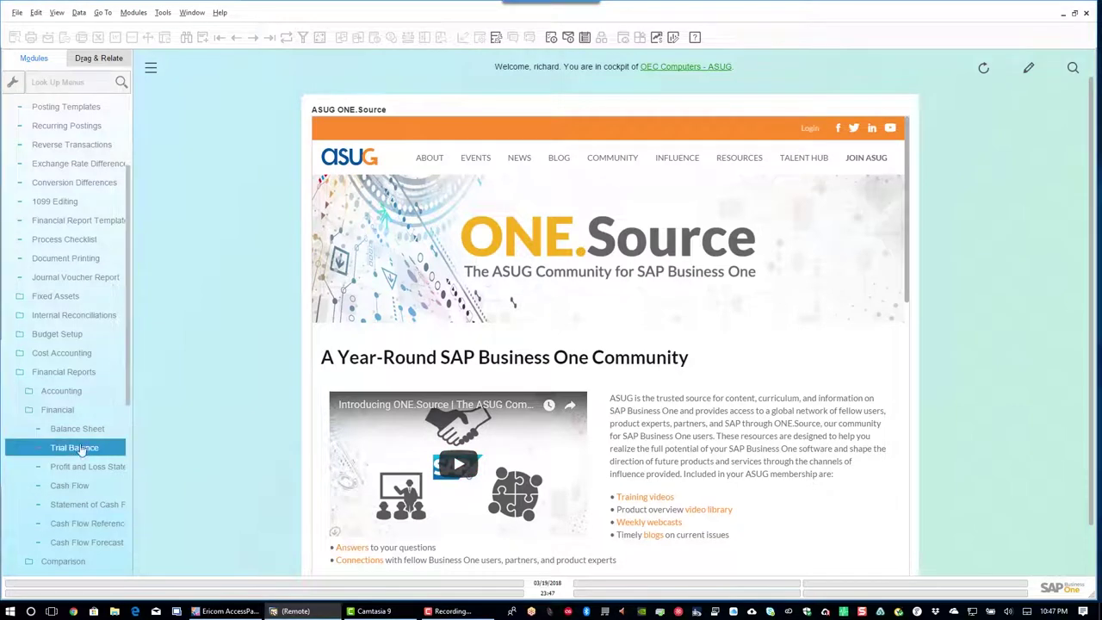
pyautogui.click(65, 221)
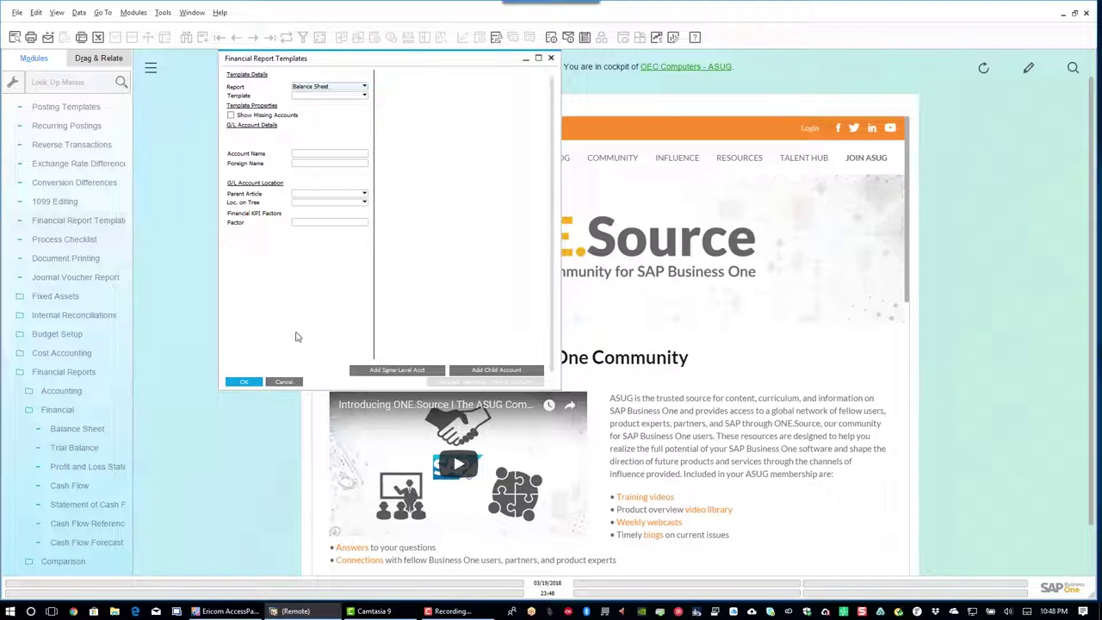
pyautogui.click(285, 382)
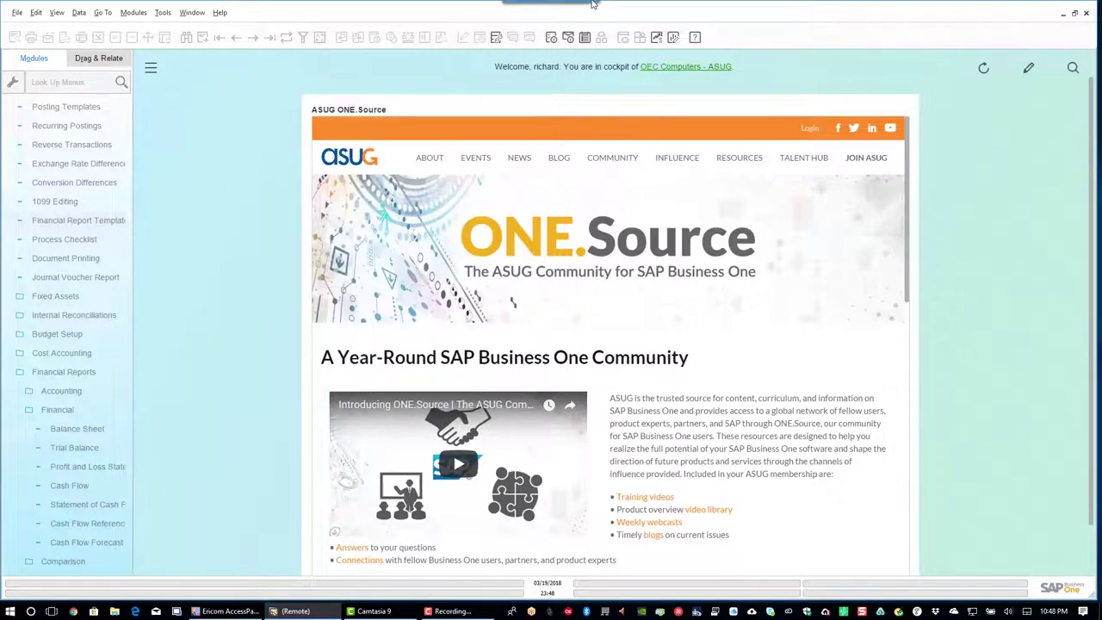
pyautogui.click(449, 611)
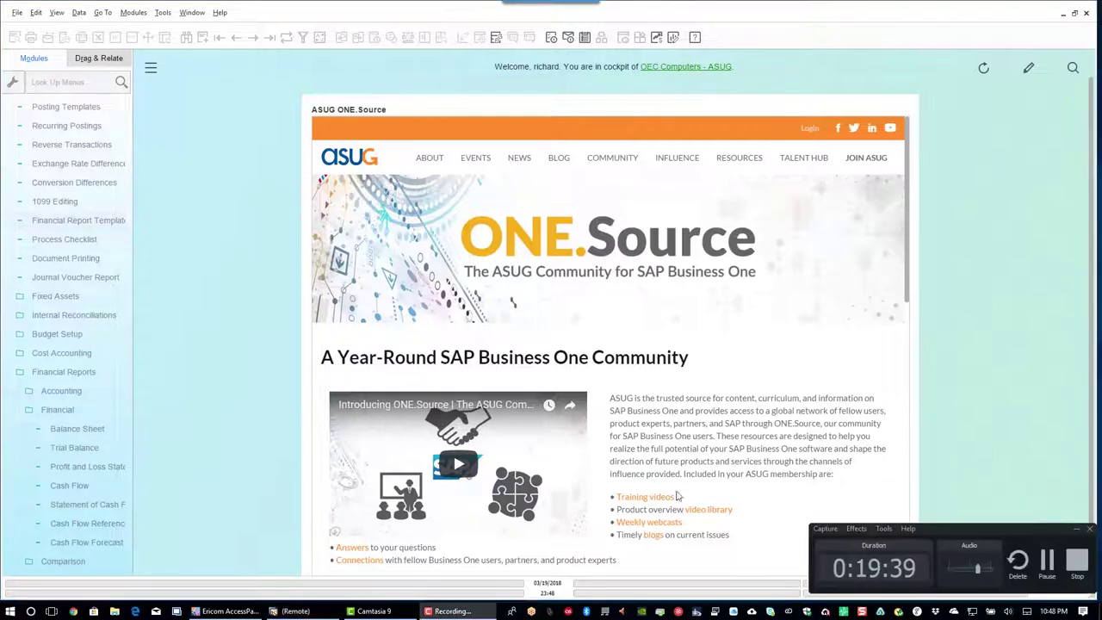